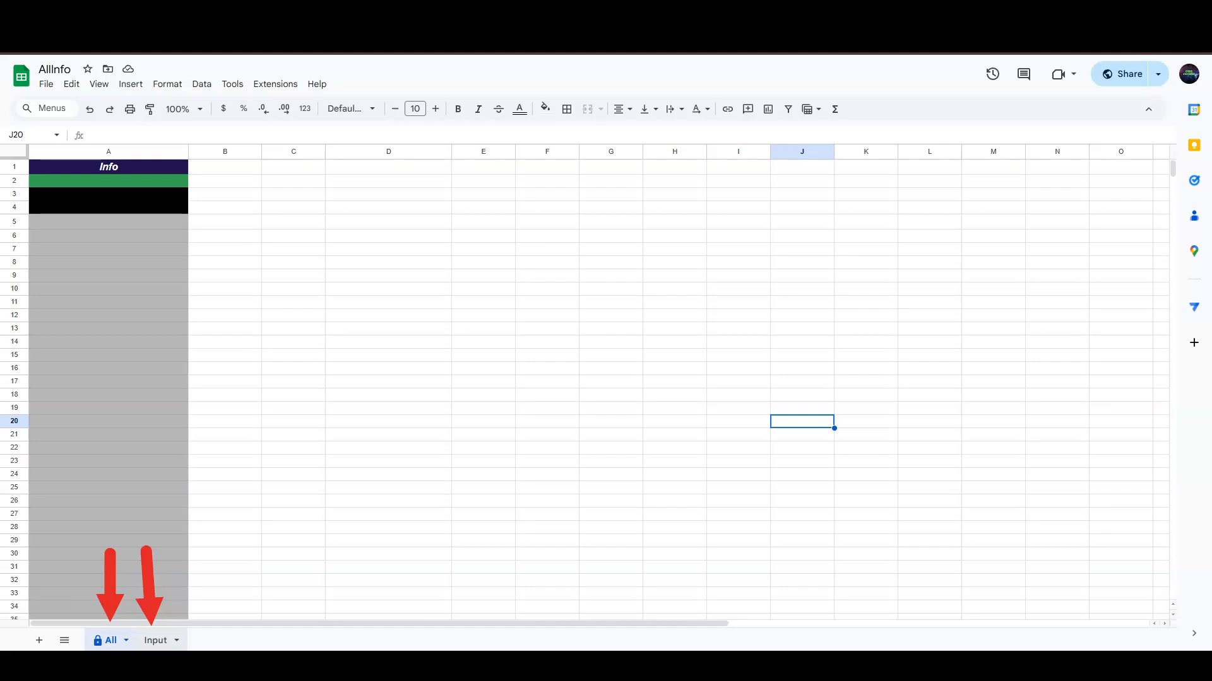
# - Type Name and Phone headers in Input A1:B1 and confirm they appear on All
pyautogui.click(155, 640)
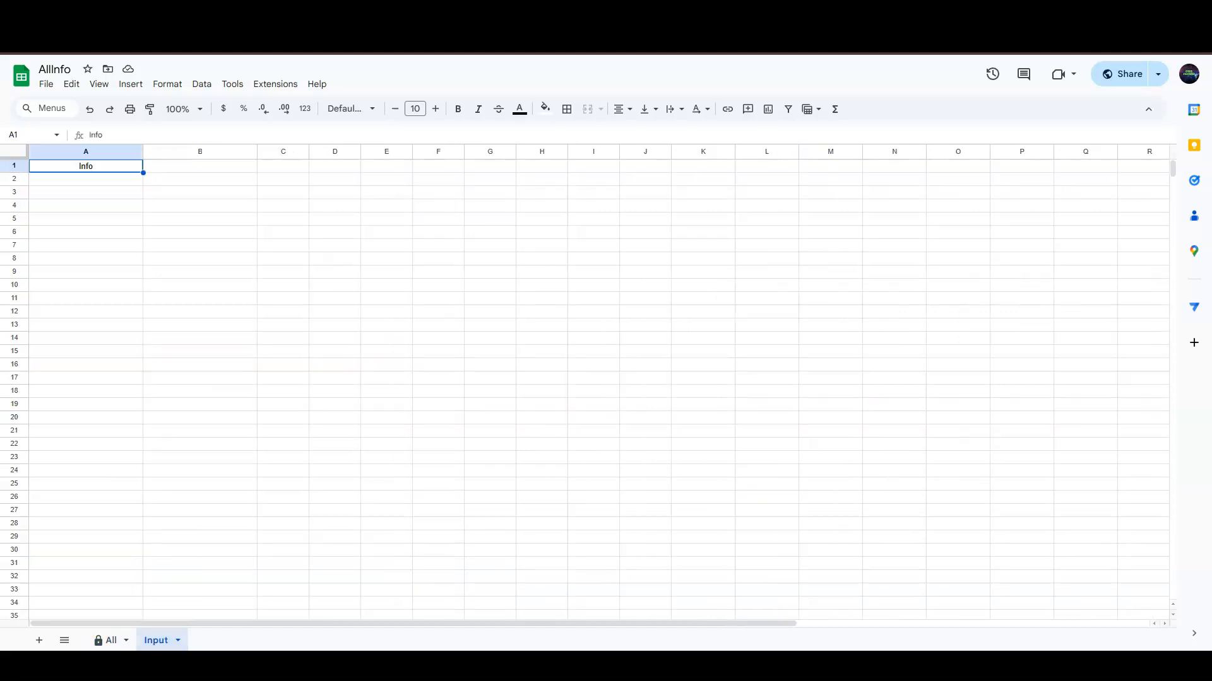
pyautogui.write('Name')
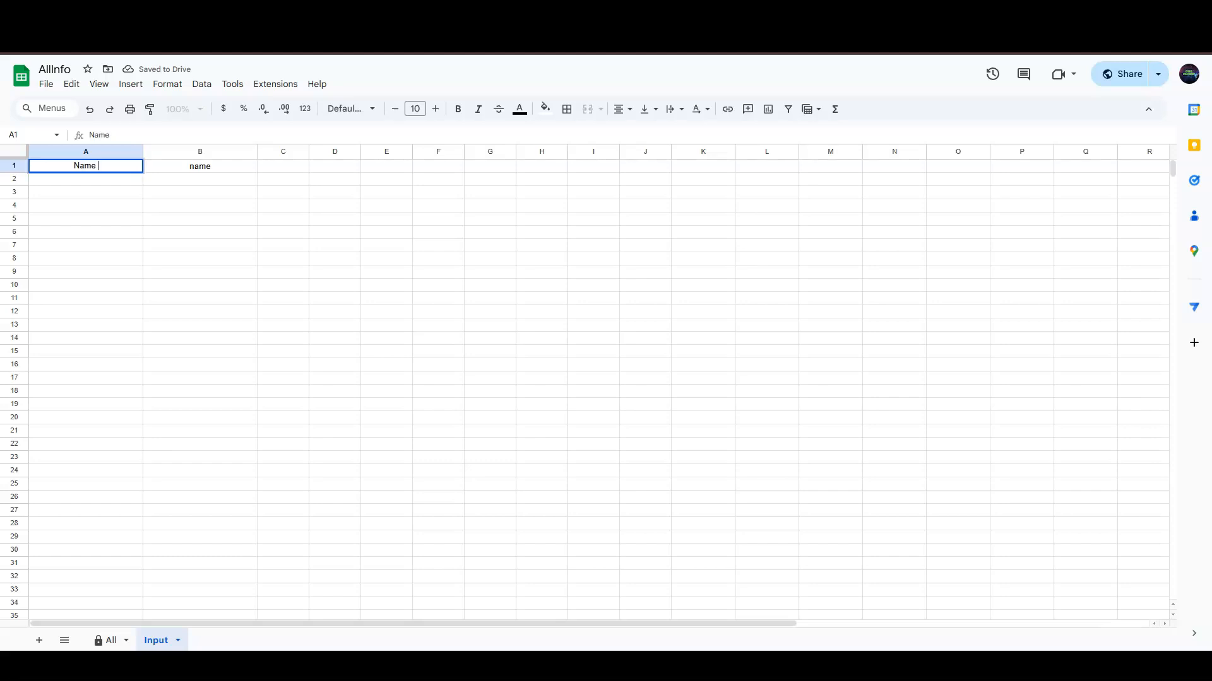
pyautogui.press('Tab')
pyautogui.write('Phone')
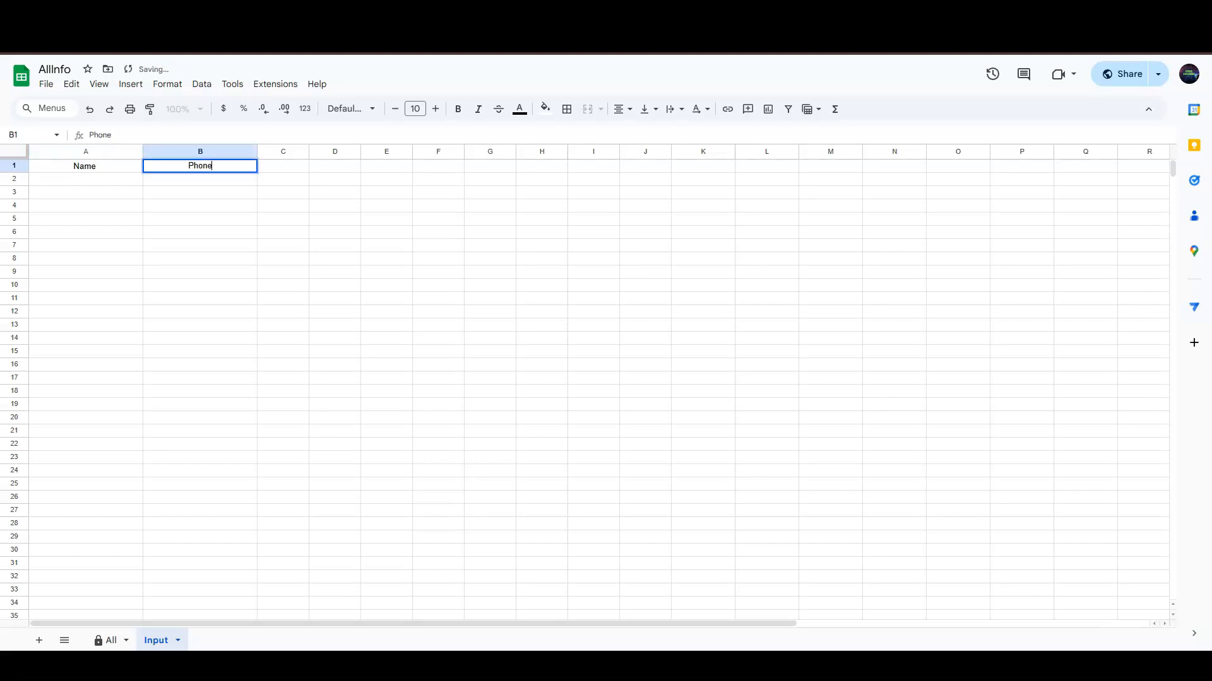
pyautogui.press('Return')
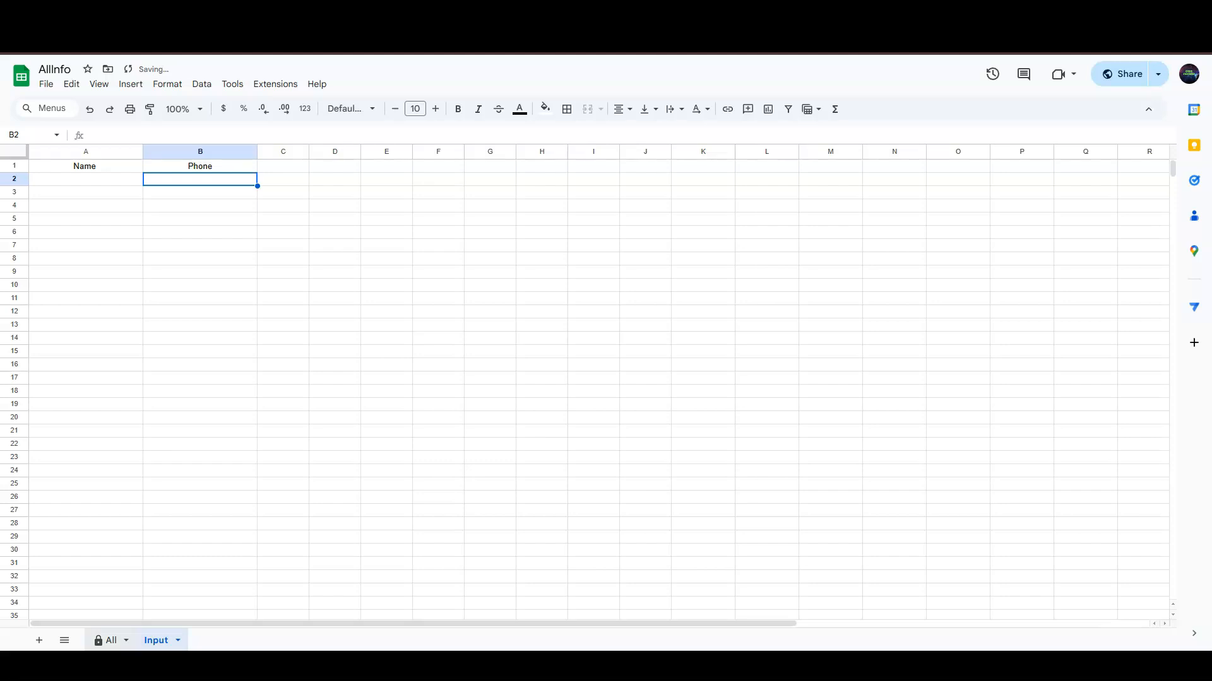
pyautogui.click(111, 640)
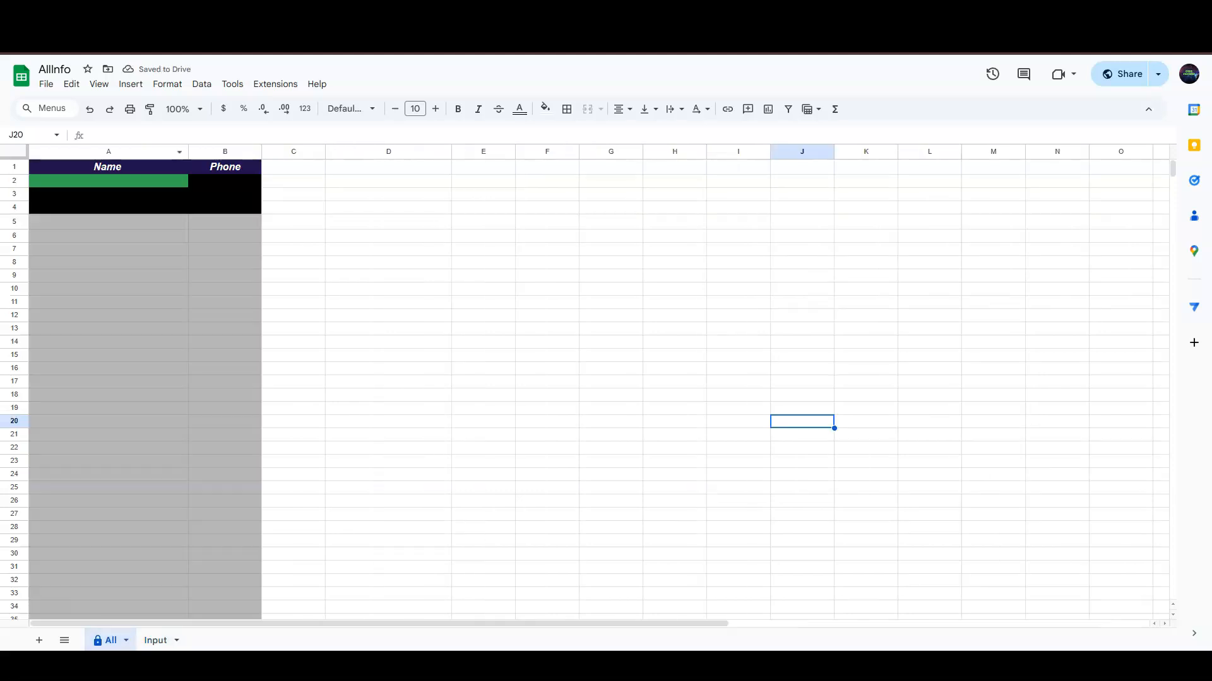
# - Enter two contacts' names and phone numbers in rows 3–4 of Input, then view All
pyautogui.click(156, 640)
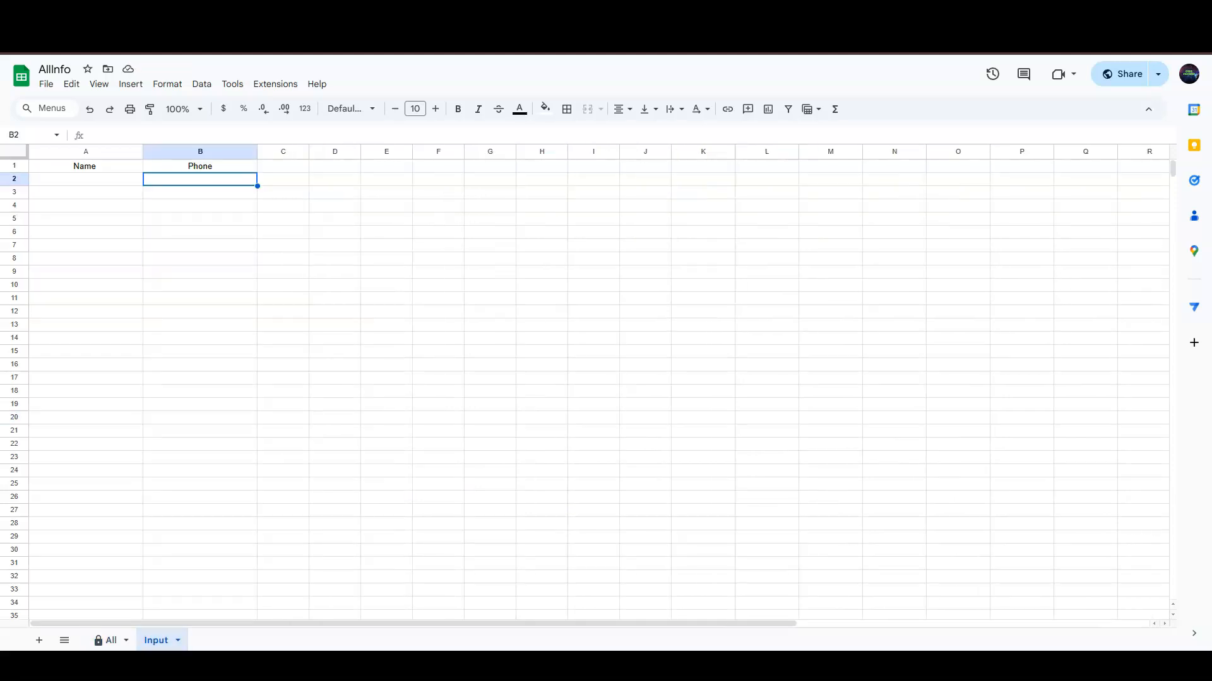
pyautogui.click(86, 192)
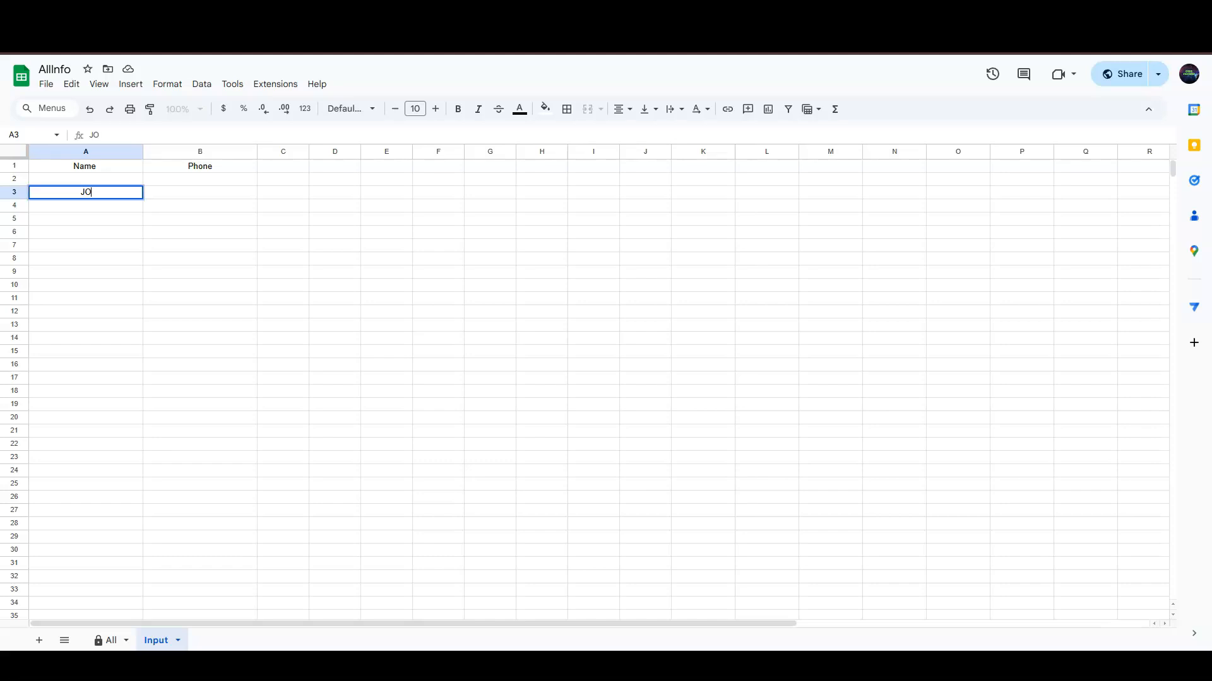
pyautogui.press('Tab')
pyautogui.press('Return')
pyautogui.press('Tab')
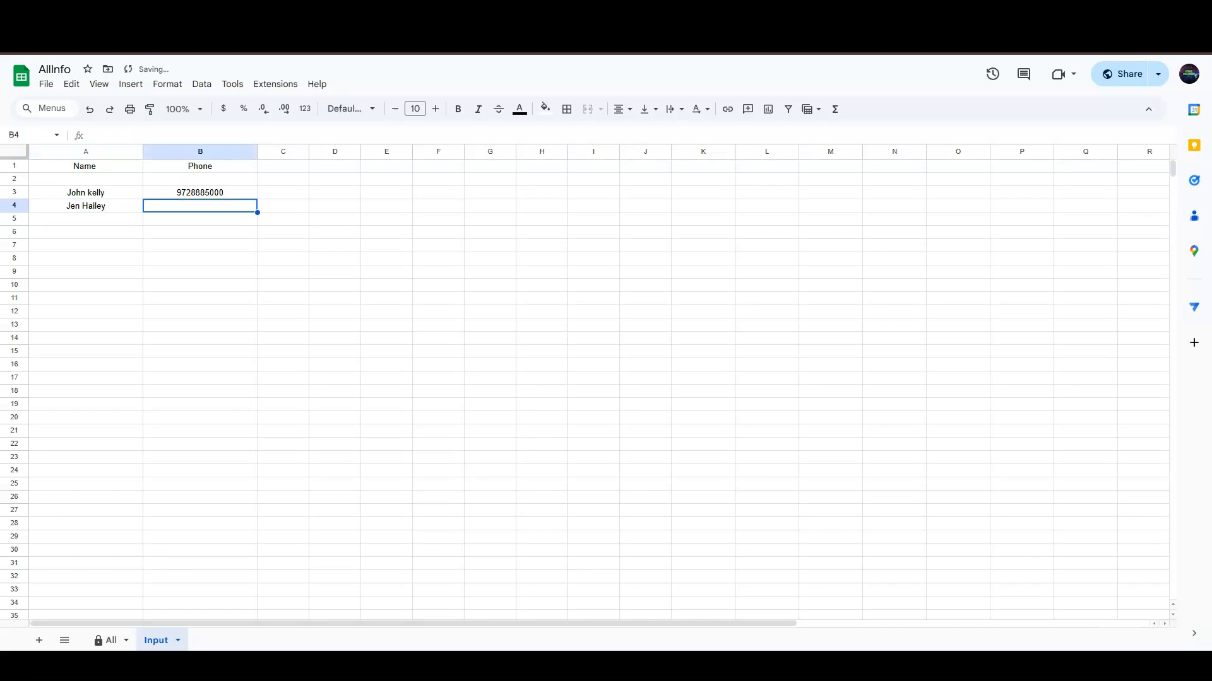
pyautogui.write('9758000')
pyautogui.press('Return')
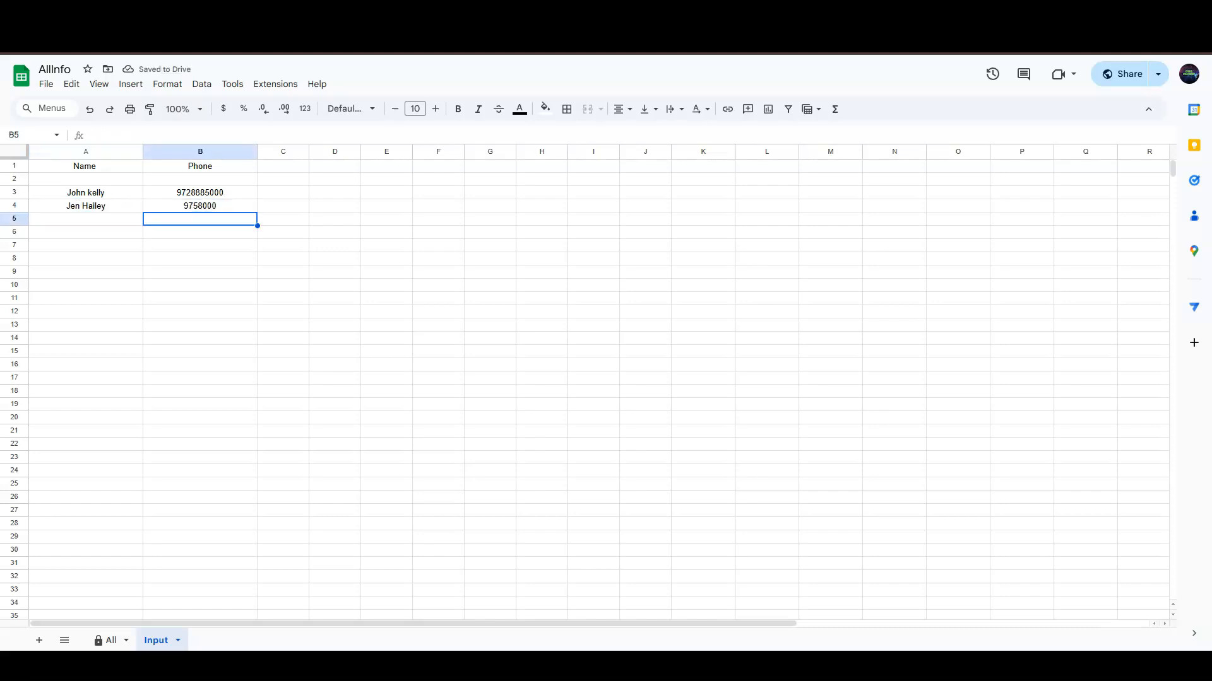
pyautogui.click(110, 640)
# - Filter the All sheet by typing the second contact's first name in search cell A2
pyautogui.click(108, 181)
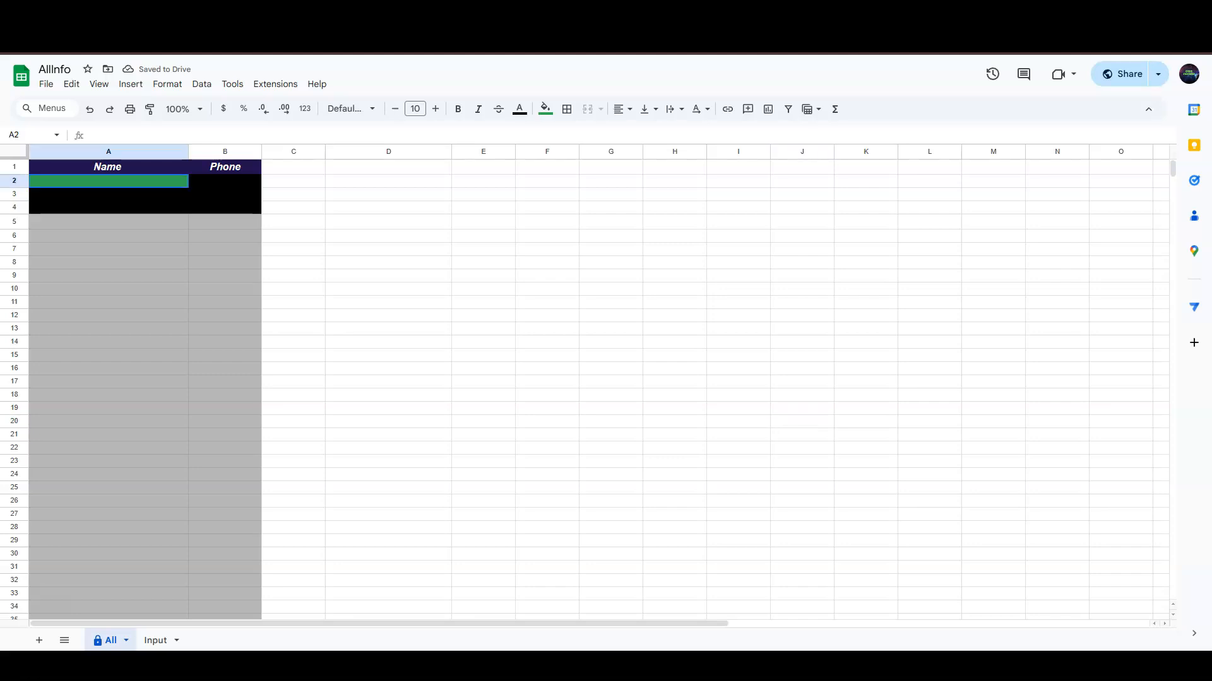
pyautogui.write('Jen')
pyautogui.press('Return')
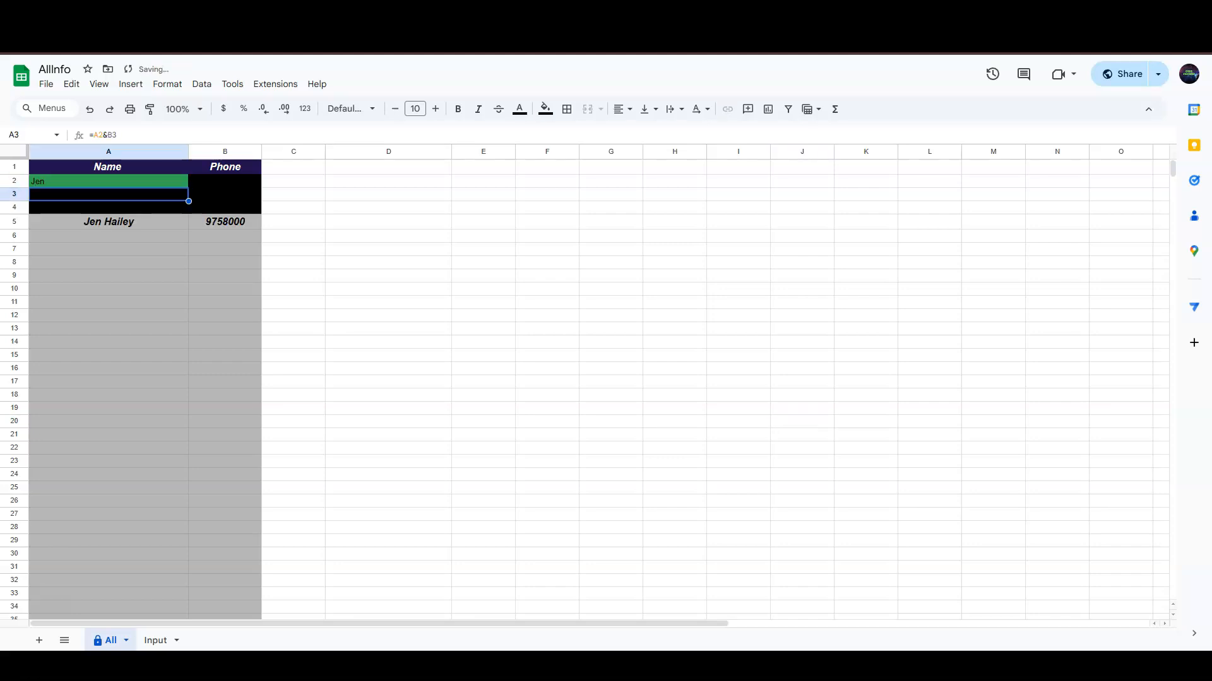
# - Add Test 1 and Test 2 headers in Input C1:D1, extend them across, and start a ChatGPT prompt
pyautogui.click(156, 640)
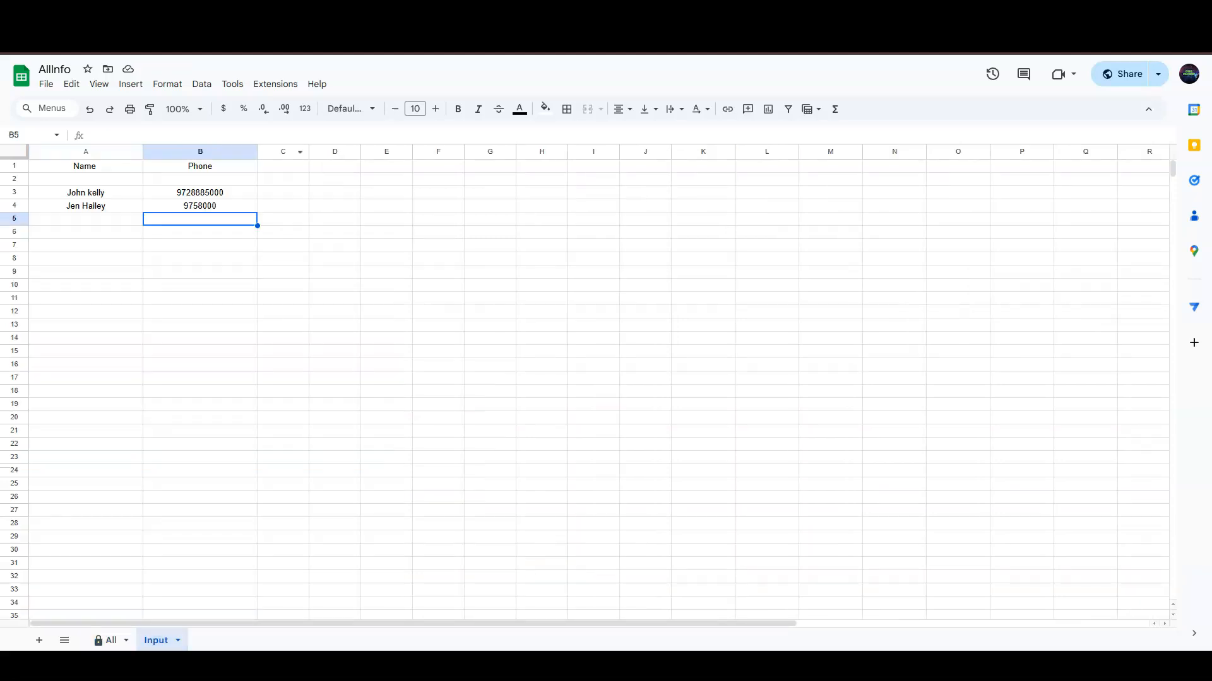
pyautogui.click(283, 166)
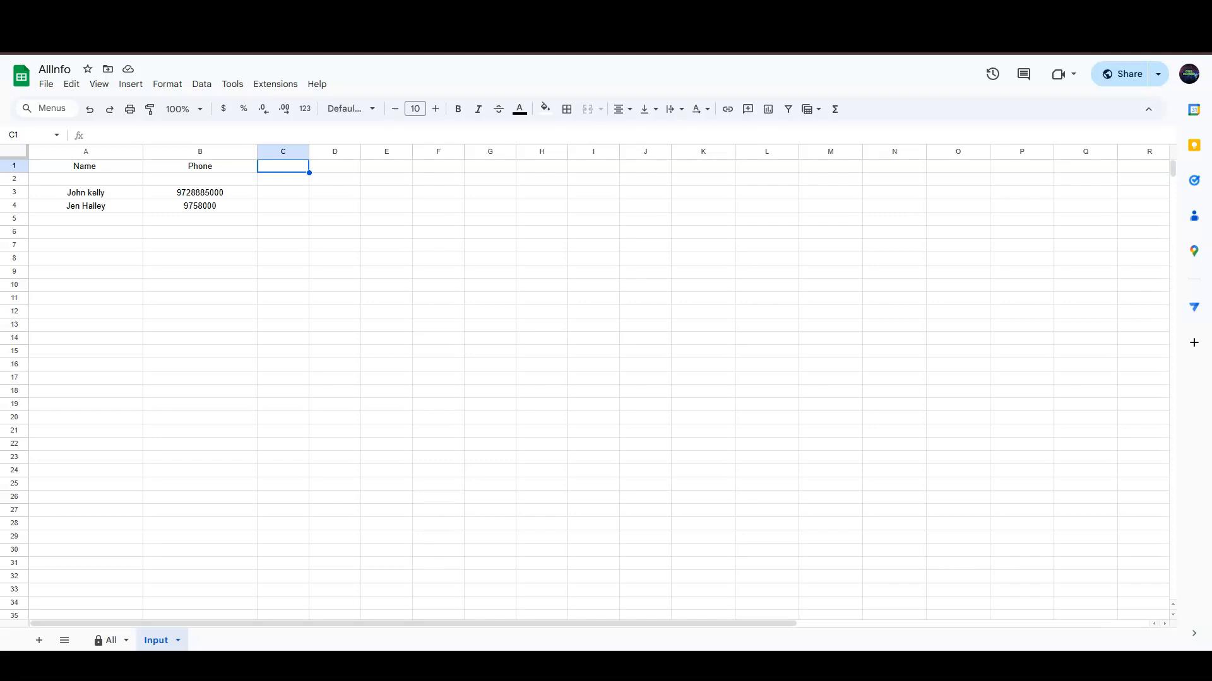
pyautogui.write('Test 1')
pyautogui.press('Tab')
pyautogui.write('Test 2')
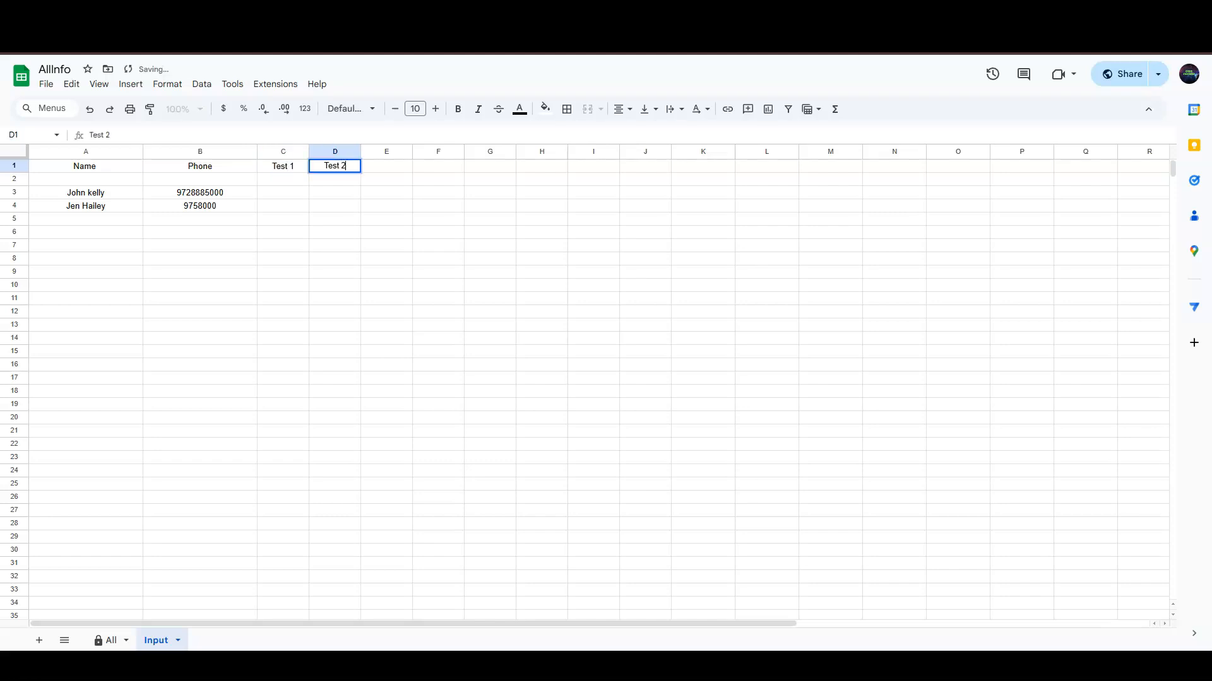
pyautogui.click(490, 272)
pyautogui.moveTo(283, 166); pyautogui.dragTo(671, 172)
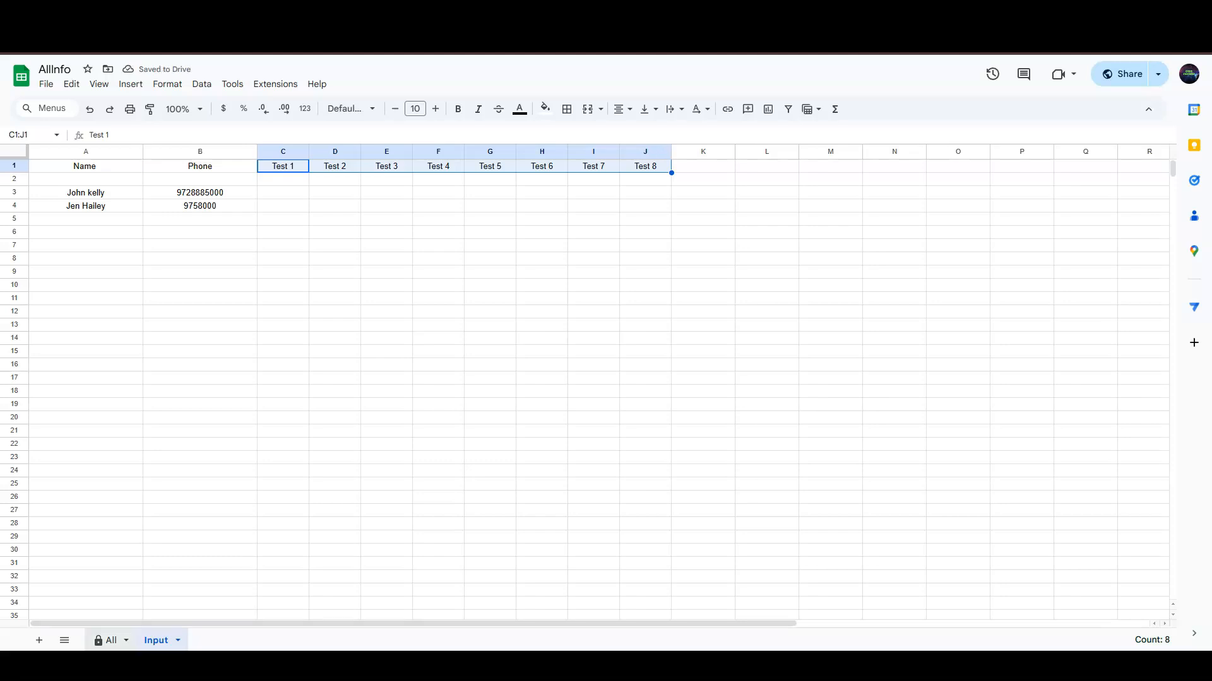
pyautogui.click(107, 641)
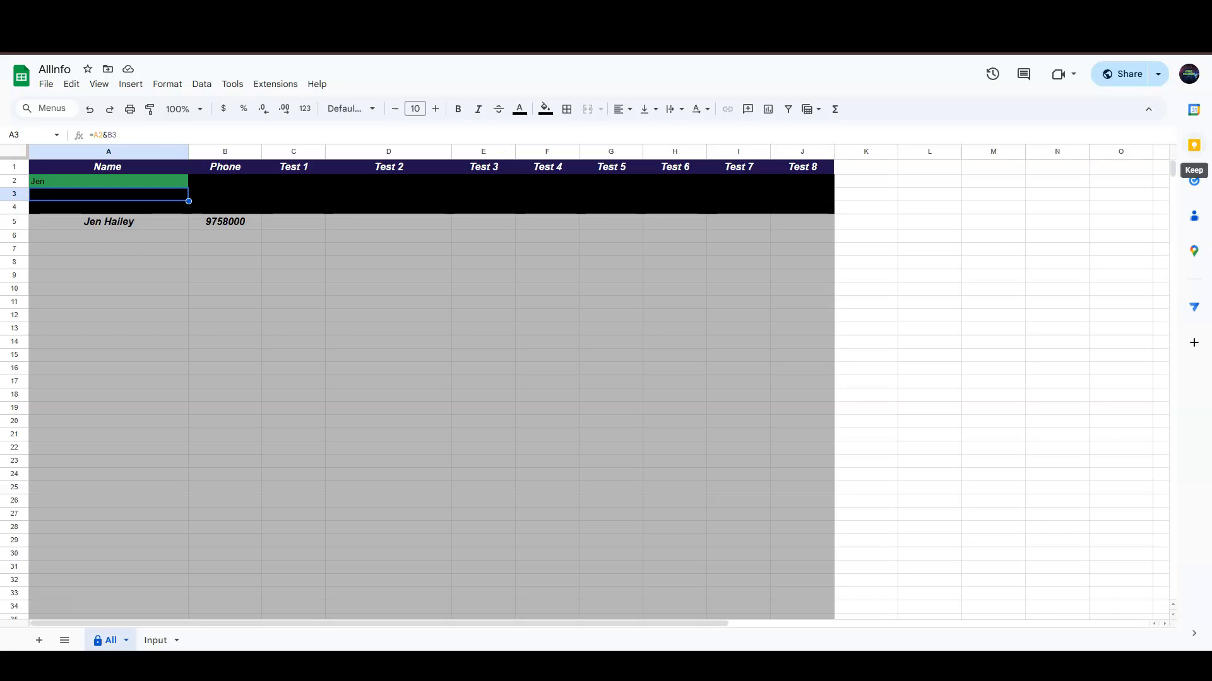
pyautogui.moveTo(1172, 169)
pyautogui.mouseDown()
pyautogui.moveTo(1172, 591)
pyautogui.moveTo(1172, 169)
pyautogui.mouseUp()
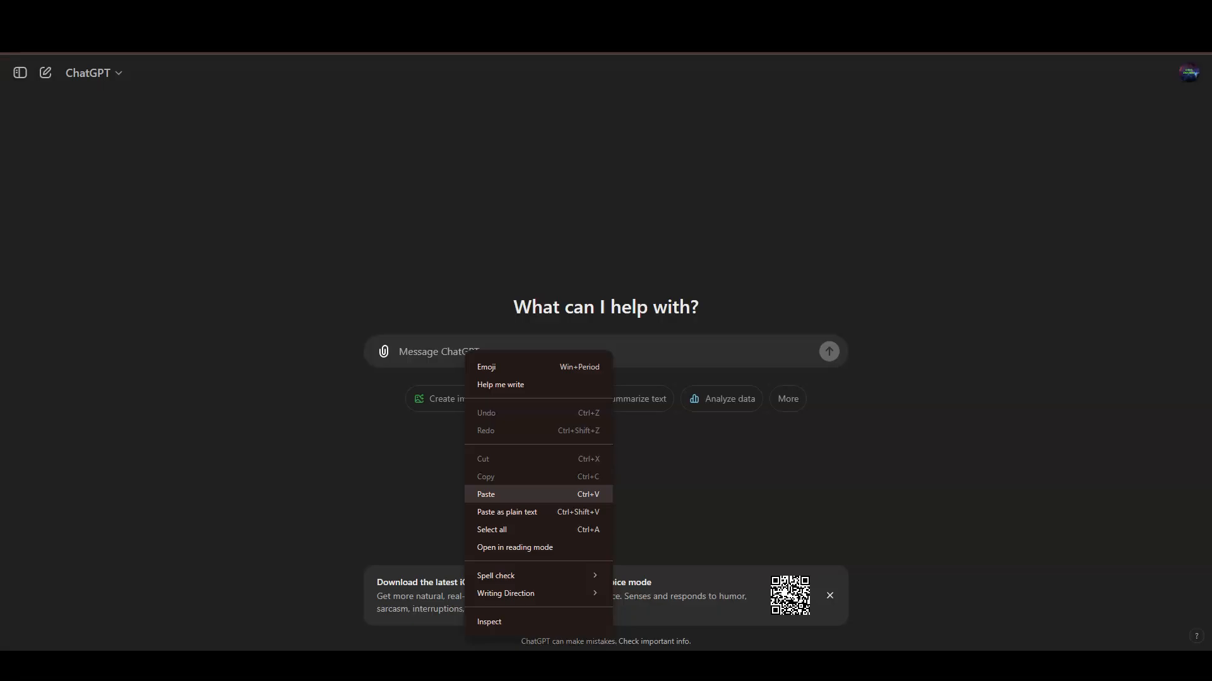
pyautogui.click(501, 492)
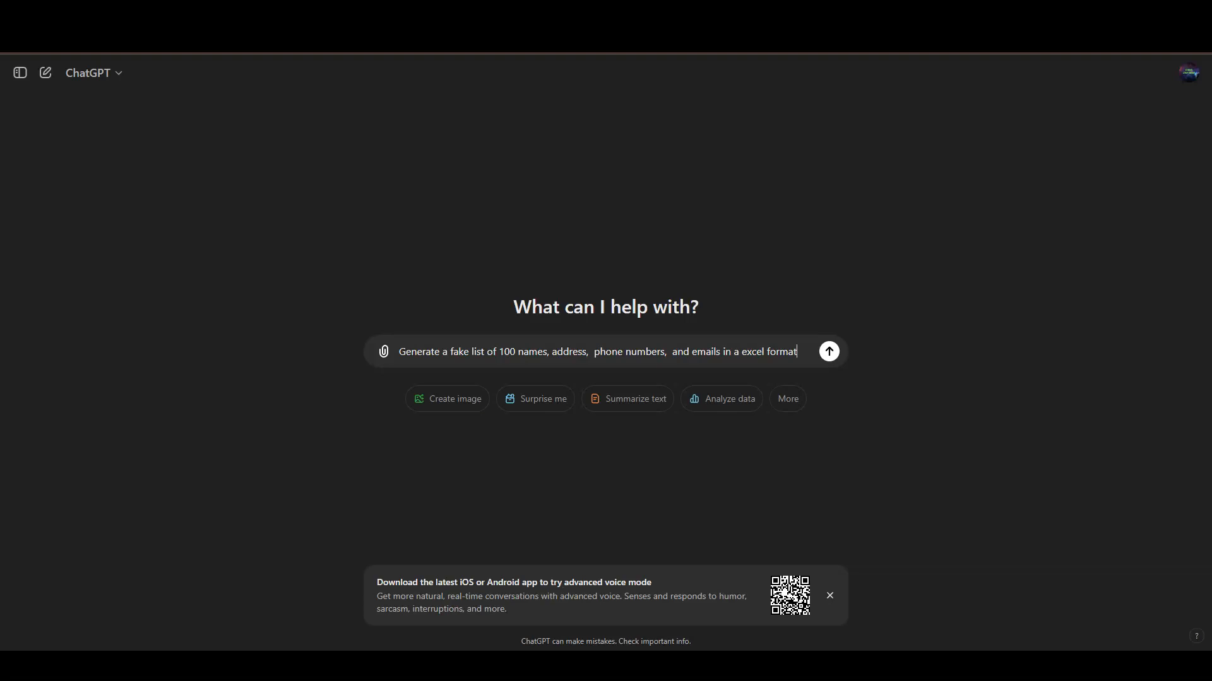
# - Send ChatGPT the request for 100 fake contacts and download the generated Excel file
pyautogui.press('Return')
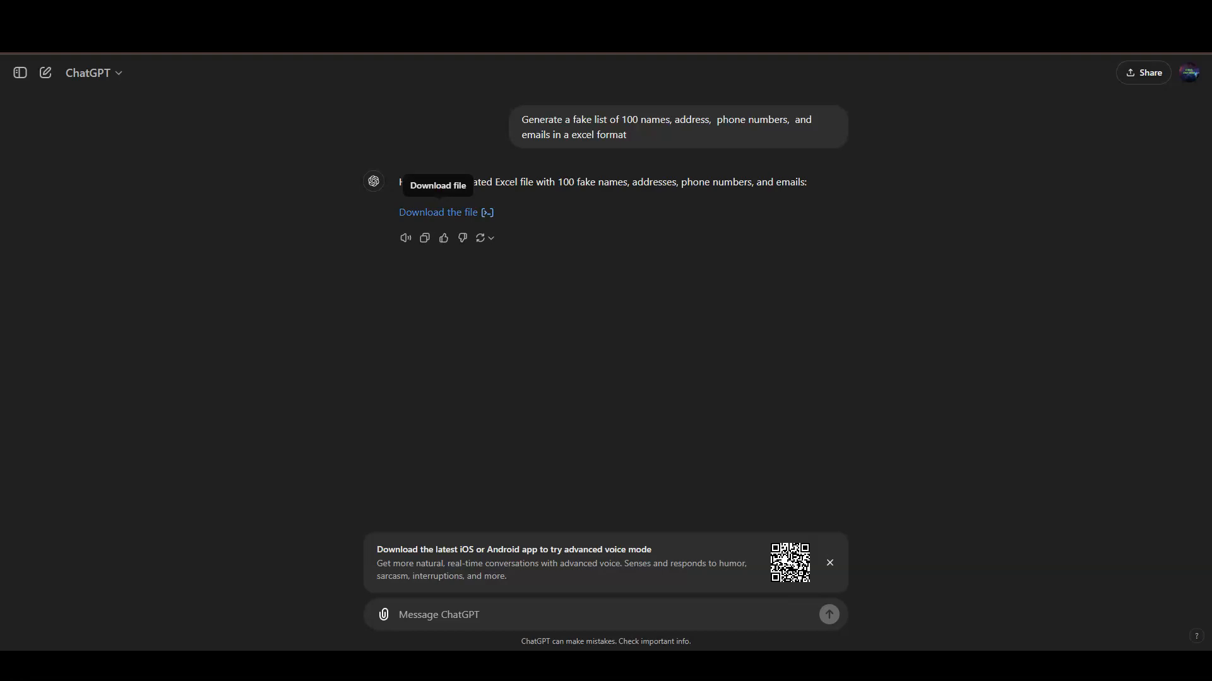
pyautogui.click(439, 212)
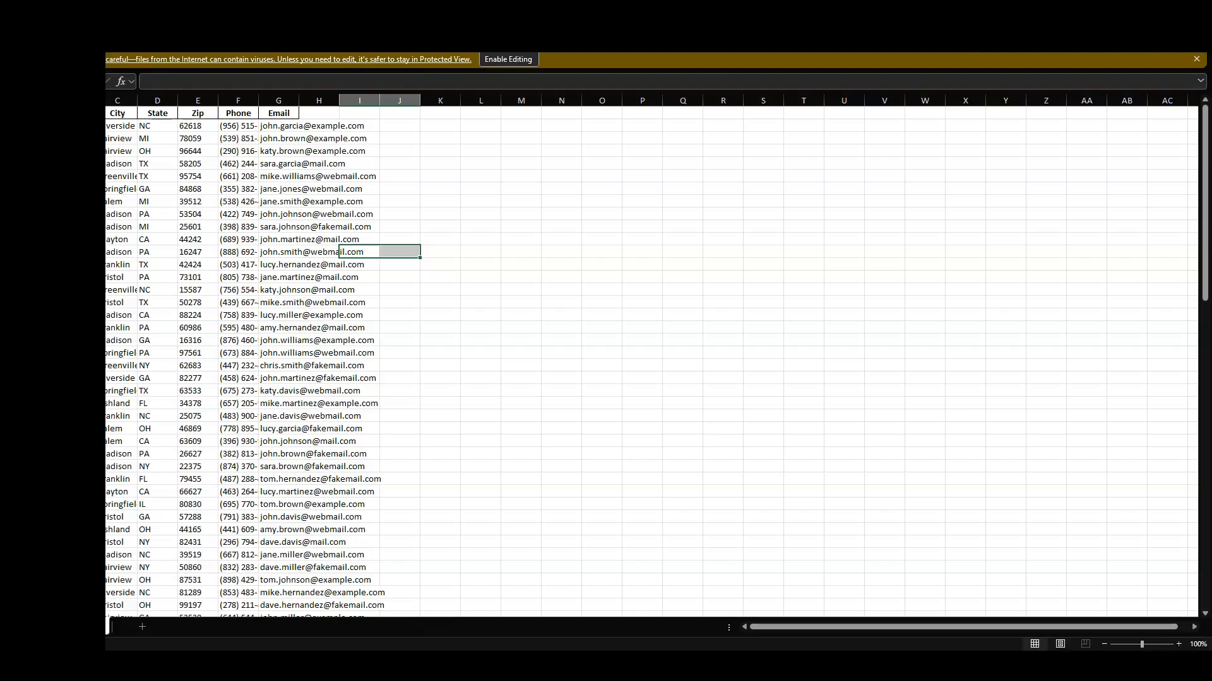
# - Copy the generated contact table A1:I101 from the Excel workbook
pyautogui.moveTo(177, 203); pyautogui.dragTo(380, 548)
pyautogui.rightClick(316, 152)
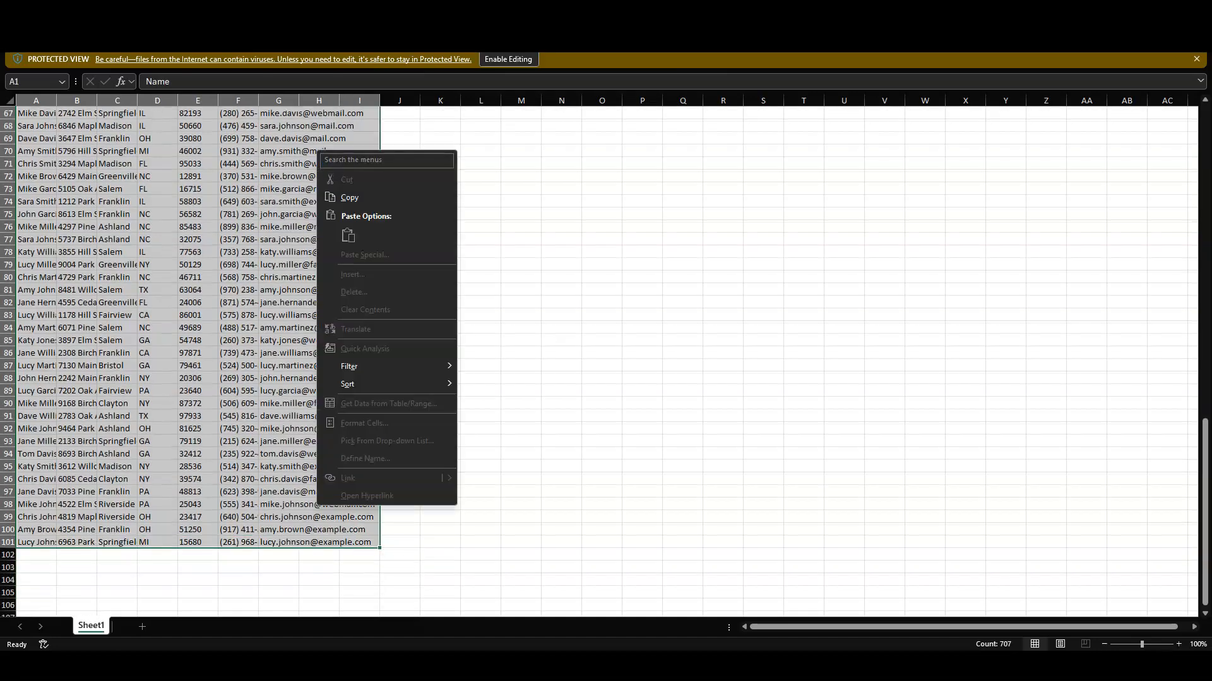
pyautogui.click(346, 198)
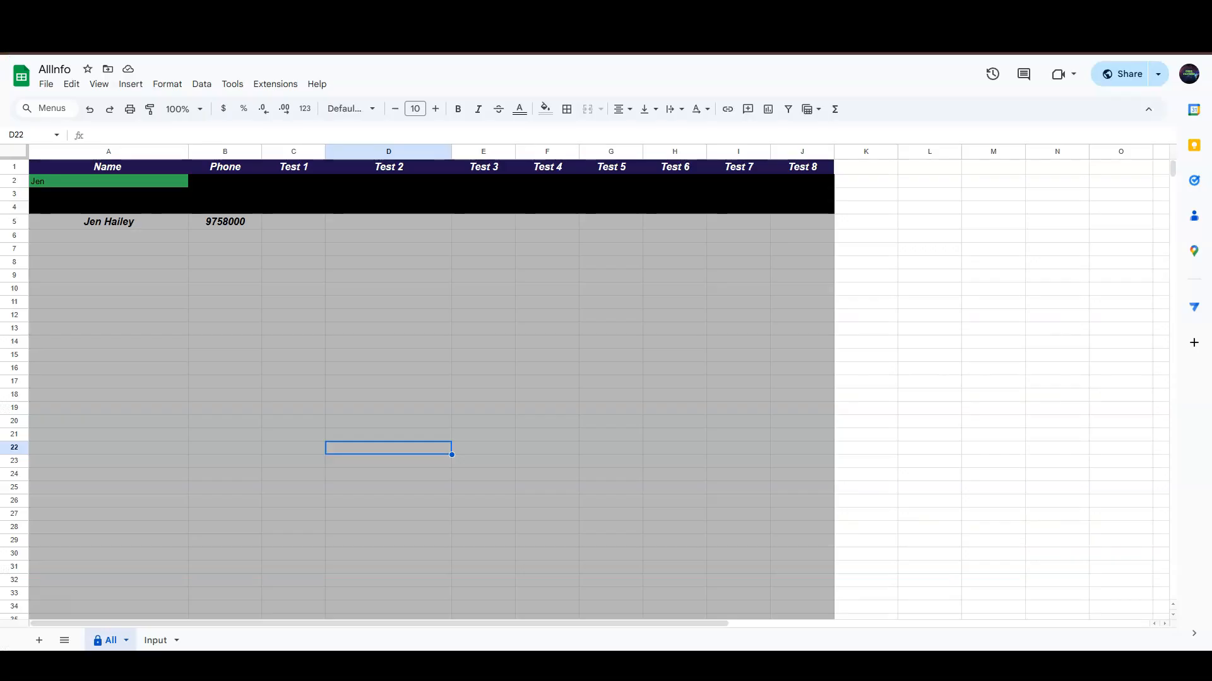
# - Paste the copied 100-row contact table into Input at A1, review it, then return to All
pyautogui.click(155, 640)
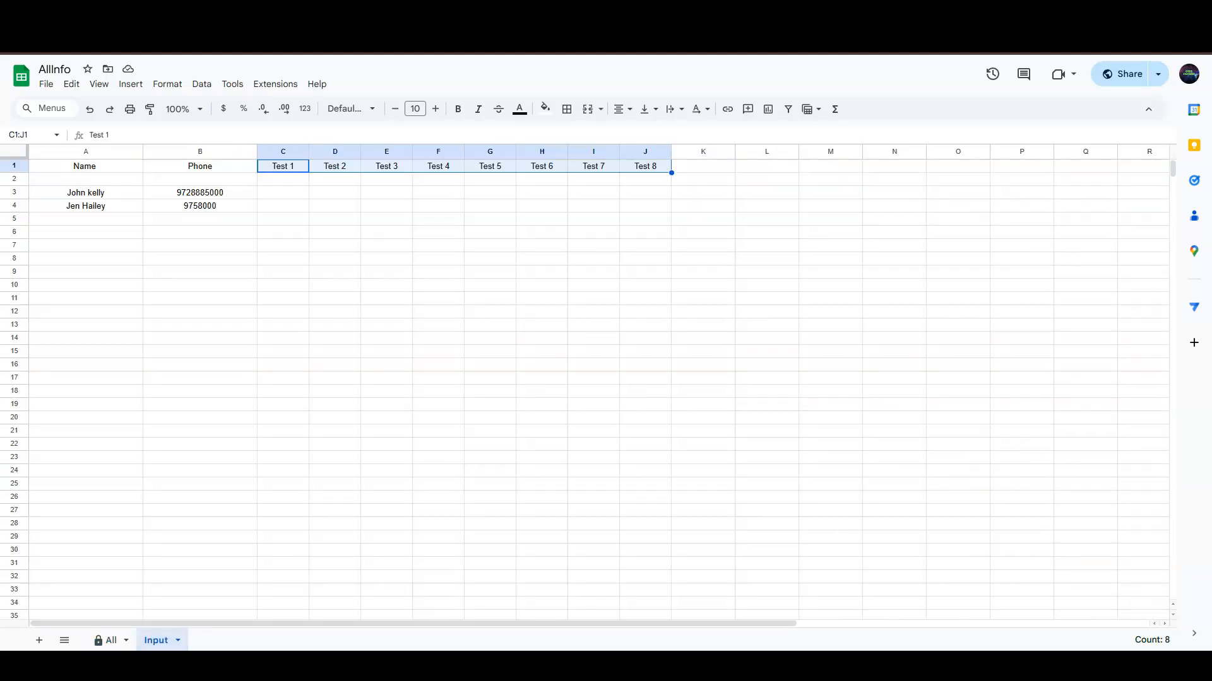
pyautogui.click(52, 165)
pyautogui.rightClick(52, 166)
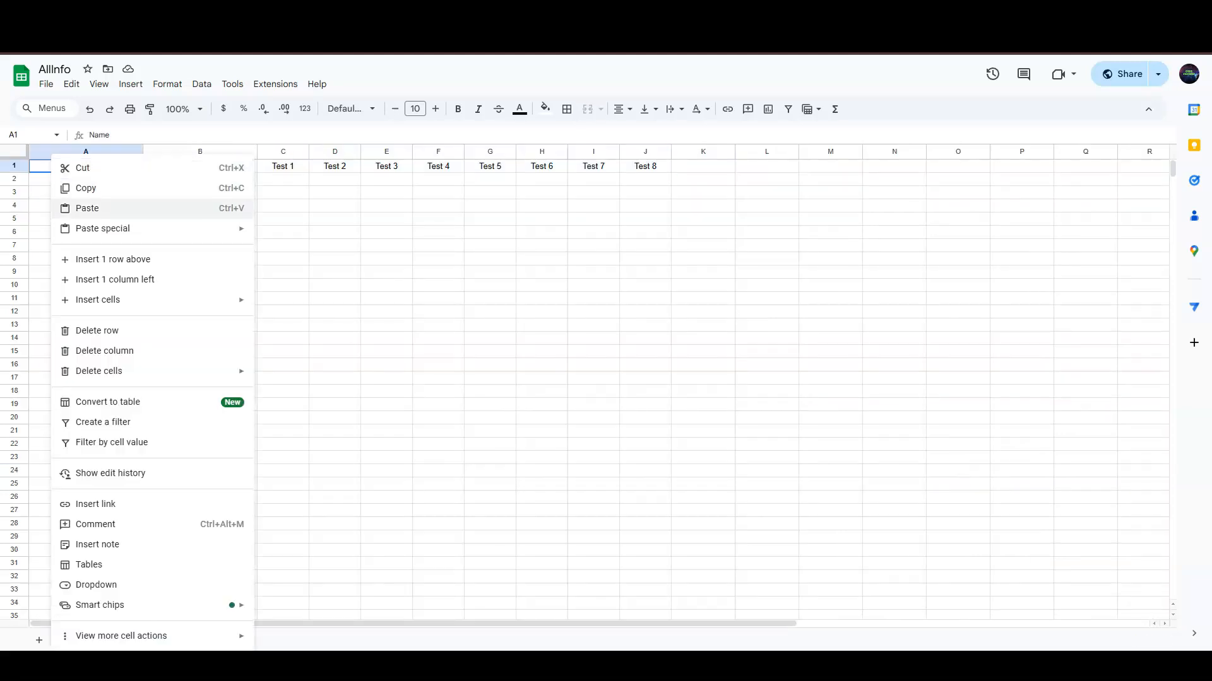
pyautogui.click(87, 208)
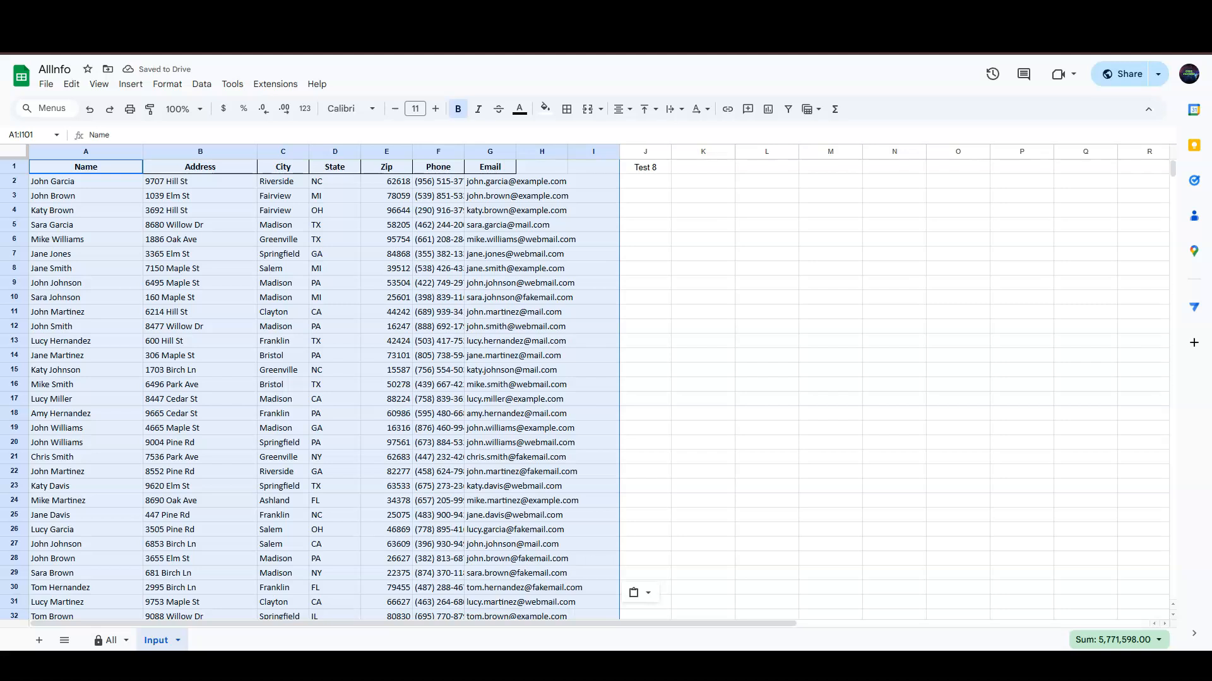
pyautogui.click(335, 356)
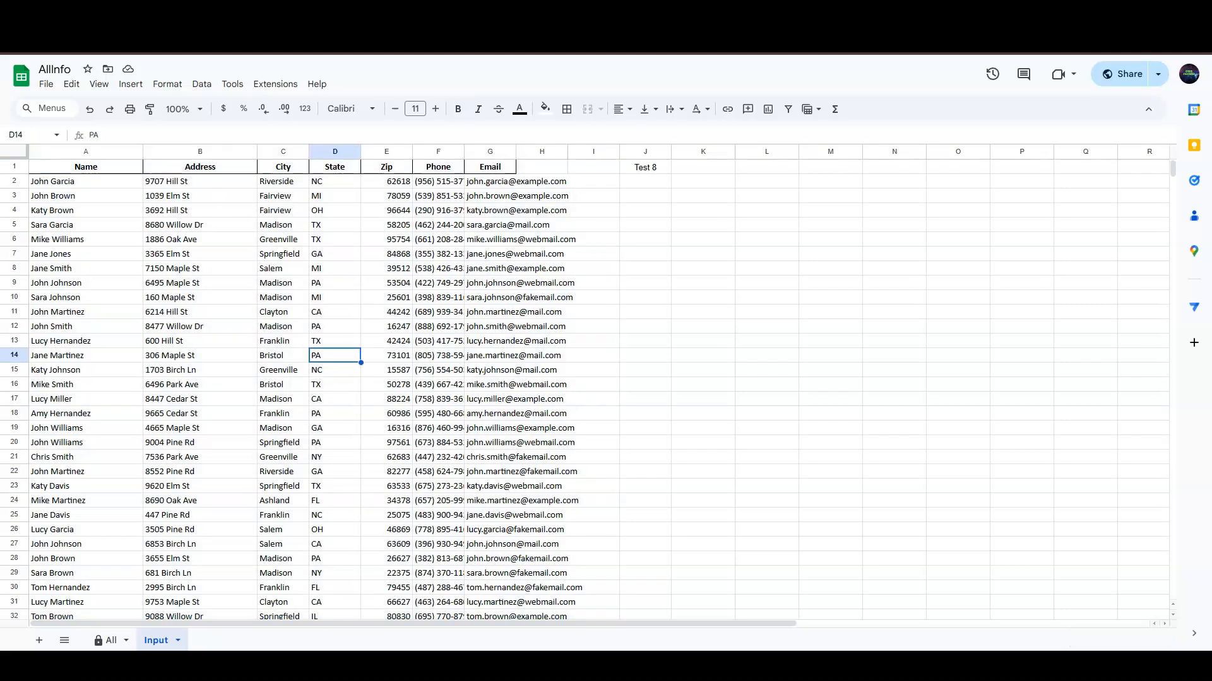
pyautogui.click(86, 282)
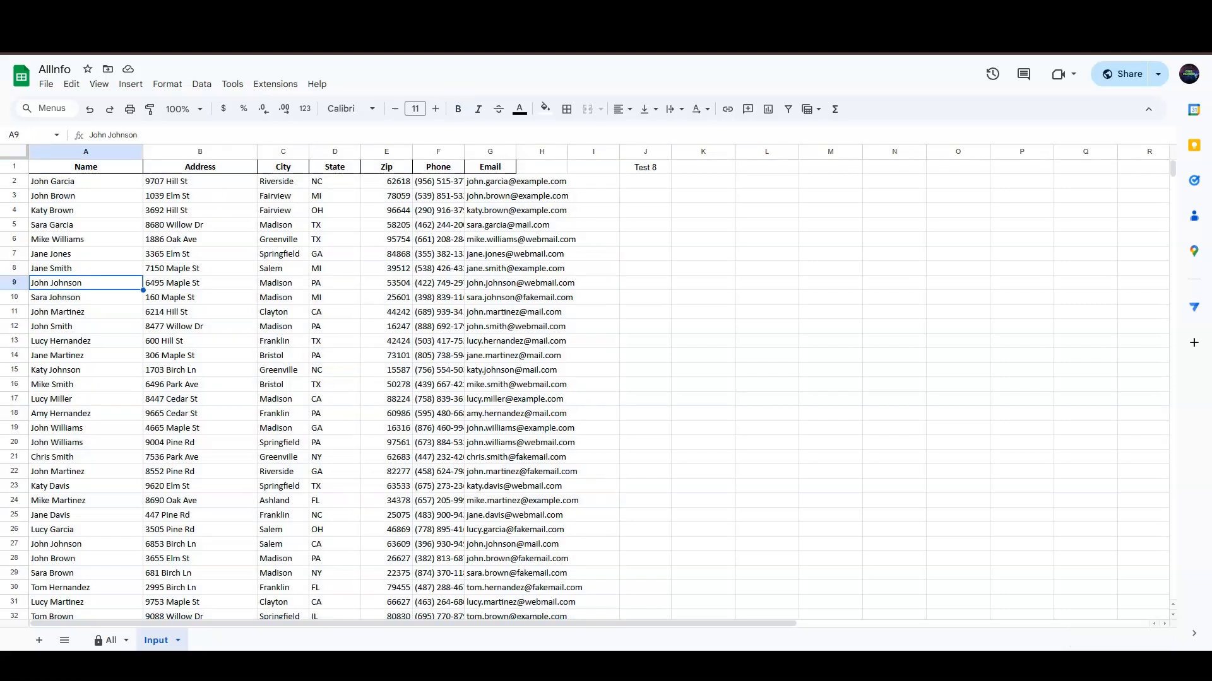
pyautogui.click(86, 326)
pyautogui.click(86, 312)
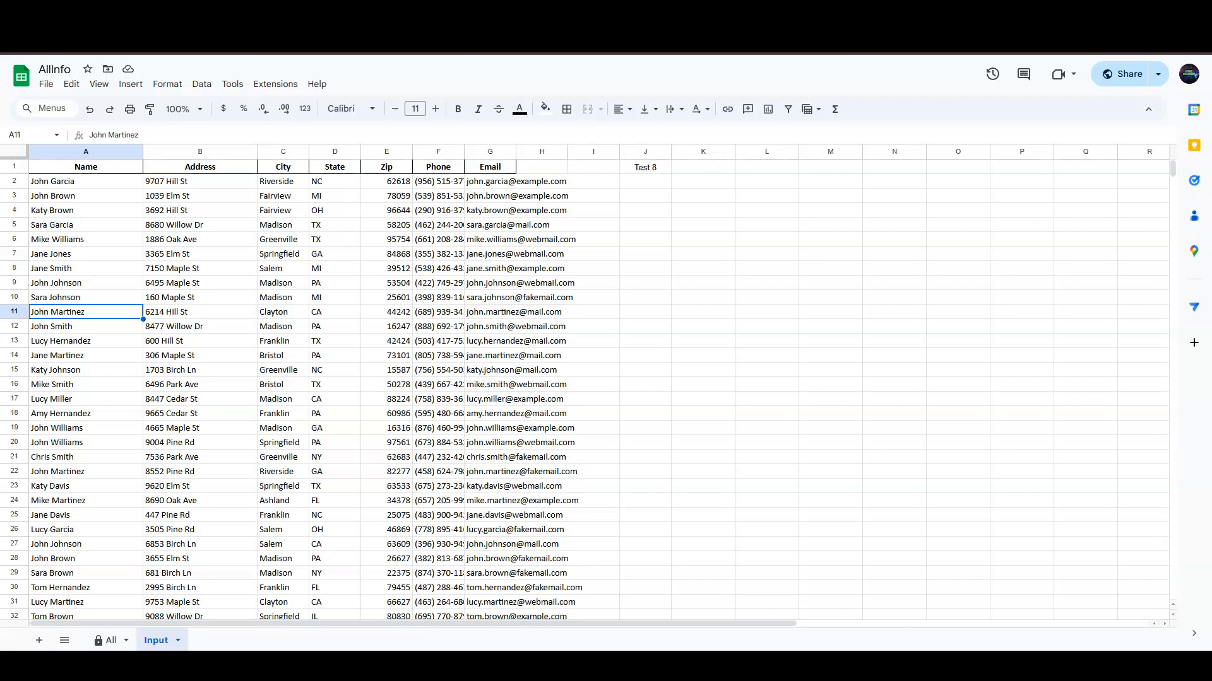
pyautogui.click(110, 641)
# - Type a common first name into All search cell A2 to list matching contacts
pyautogui.click(109, 181)
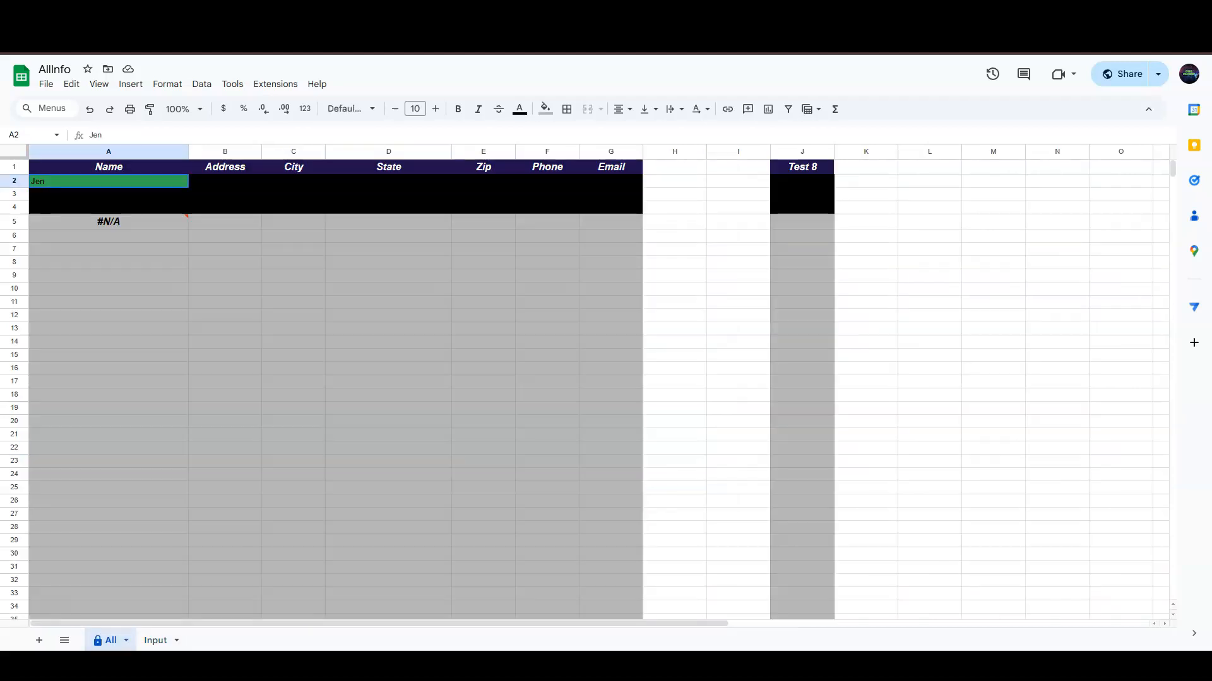
pyautogui.write('John')
pyautogui.press('Return')
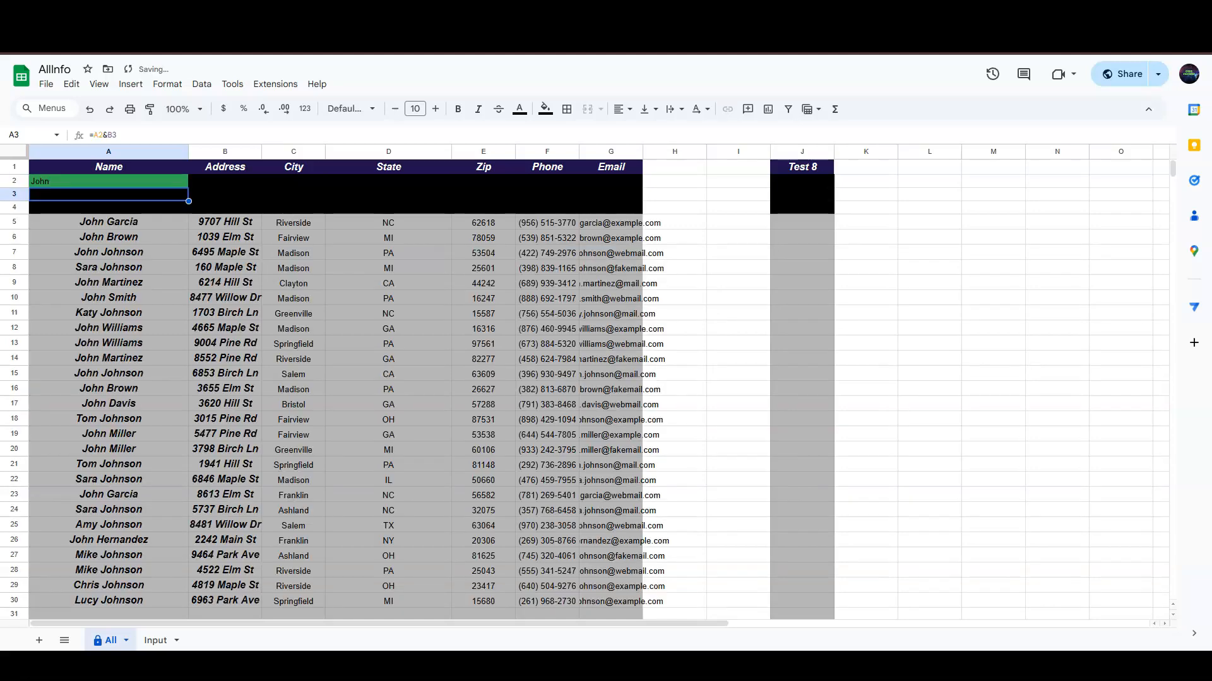
# - Delete the Test 8 header from Input J1 and review the search results on All
pyautogui.click(155, 640)
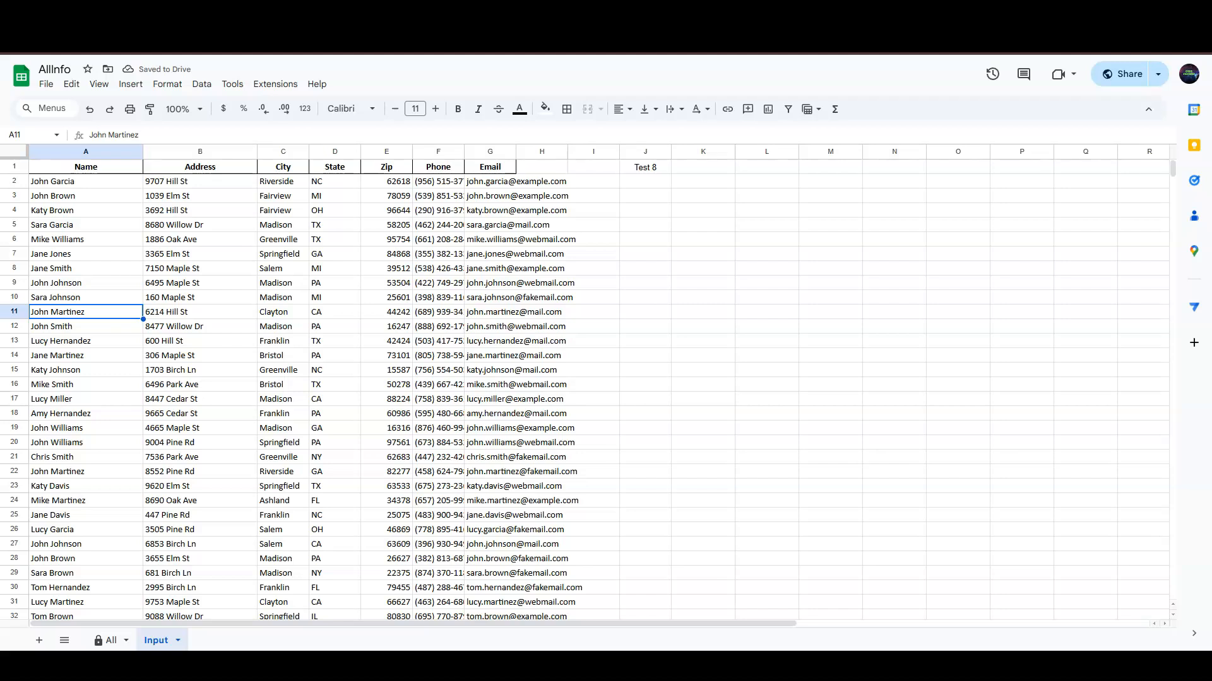
pyautogui.click(645, 167)
pyautogui.press('Delete')
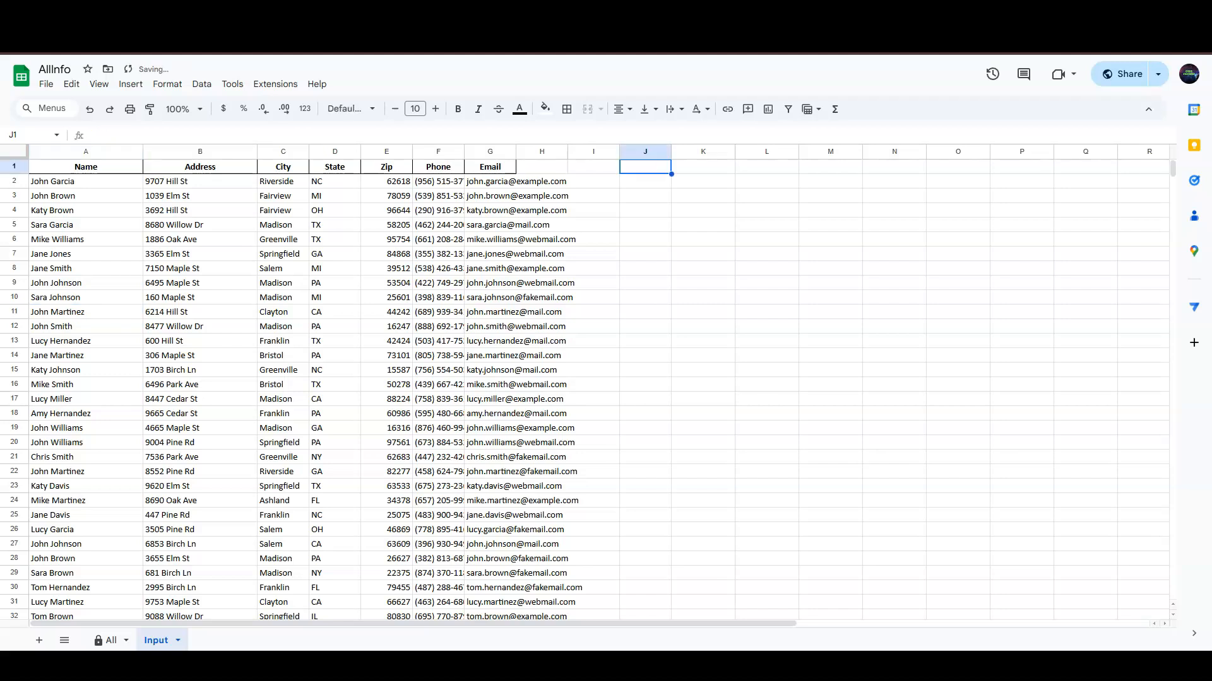
pyautogui.click(110, 640)
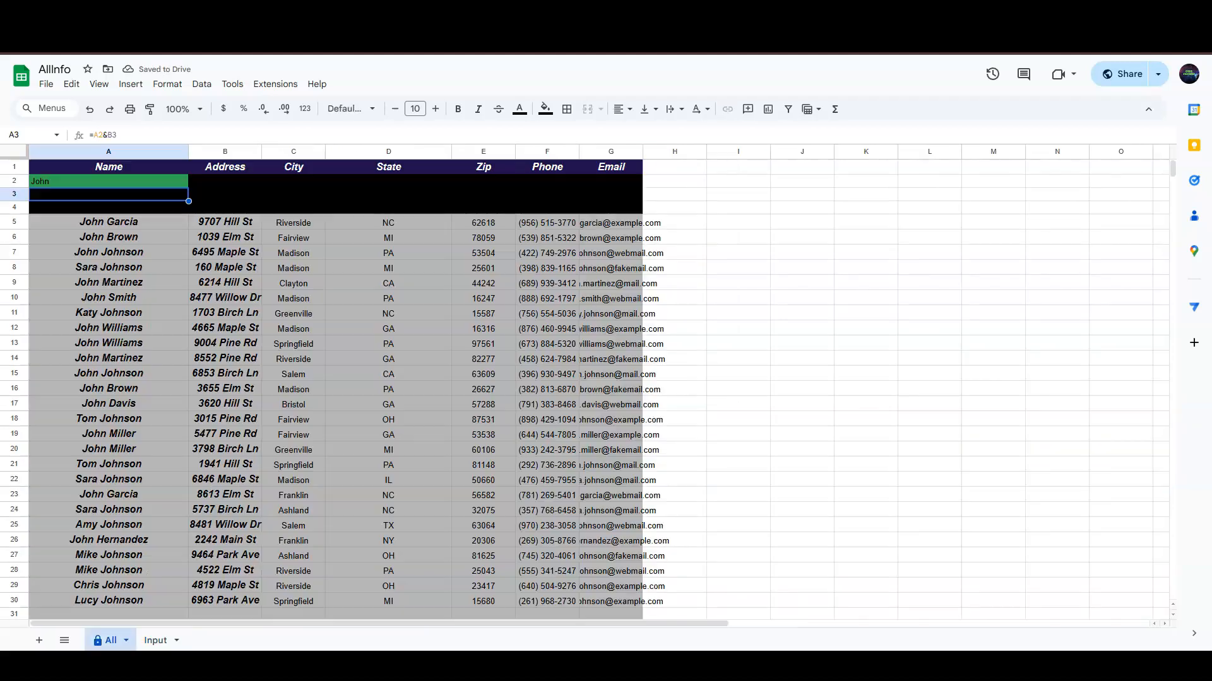
pyautogui.scroll(-3, 599, 390)
pyautogui.scroll(2, 598, 390)
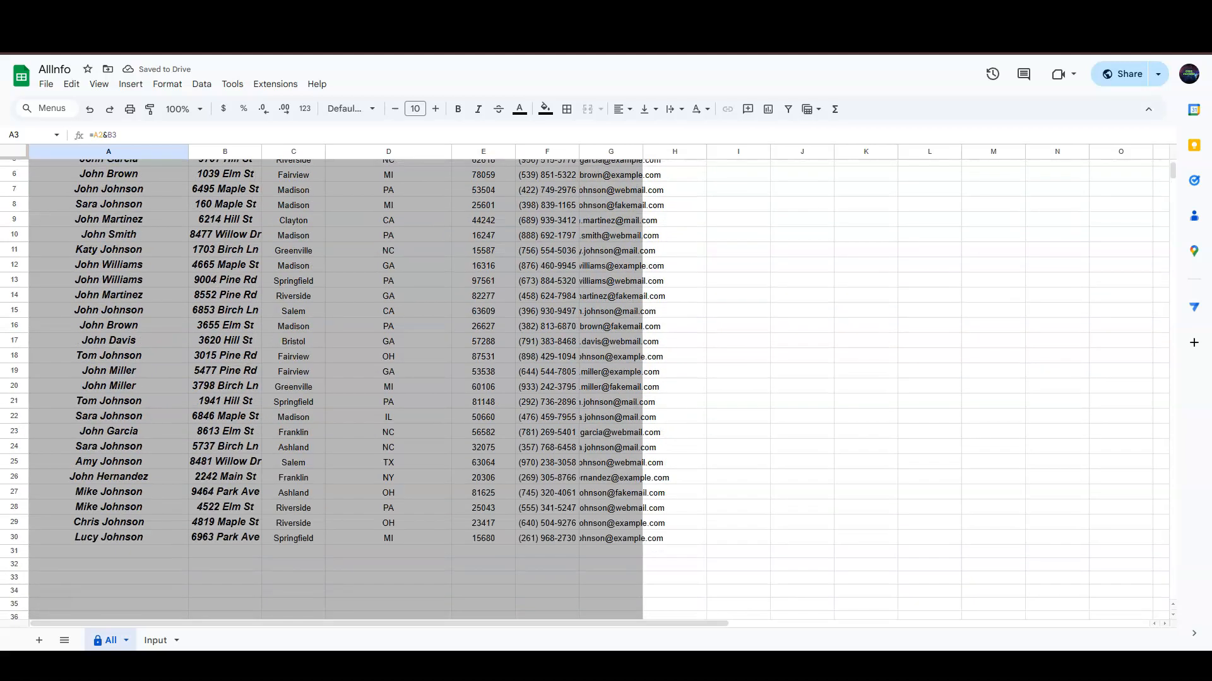
pyautogui.scroll(1, 598, 389)
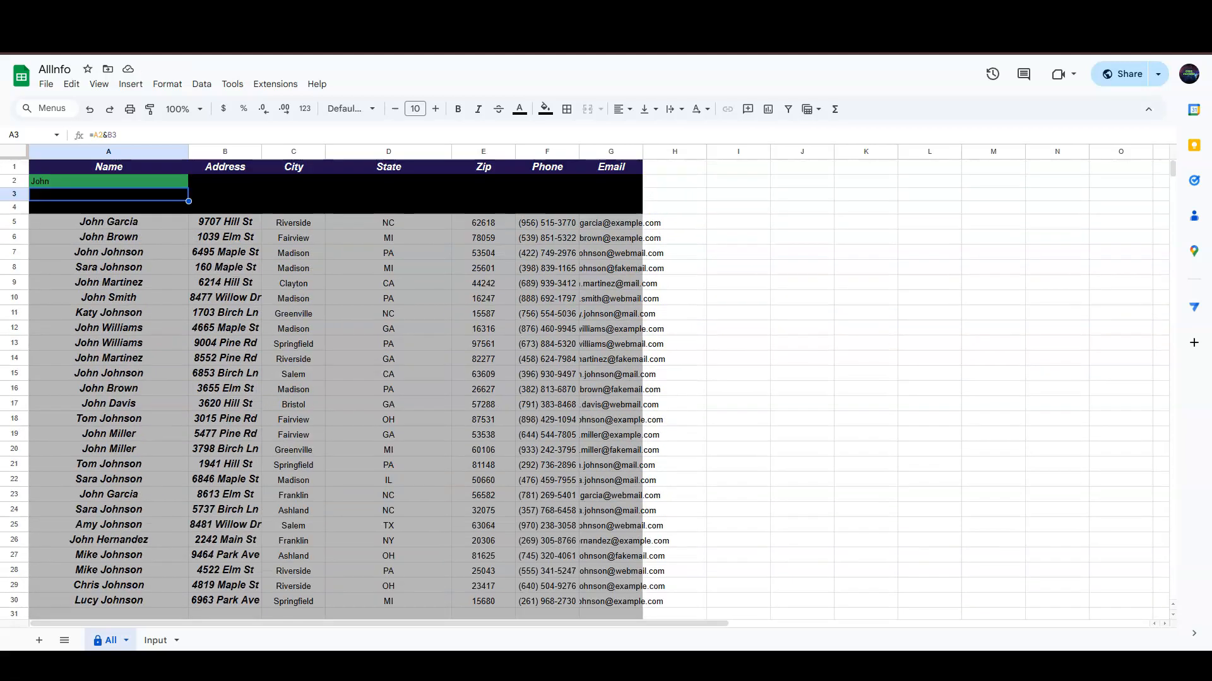
pyautogui.click(109, 464)
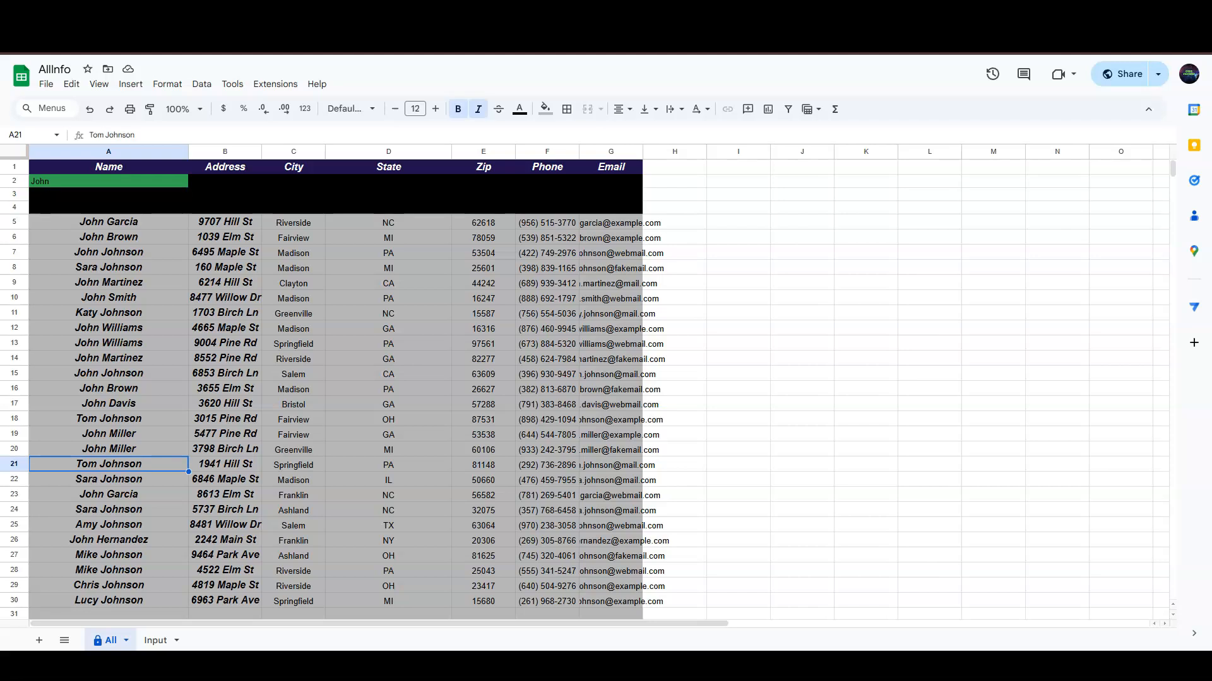
pyautogui.scroll(-3, 599, 390)
pyautogui.scroll(3, 598, 390)
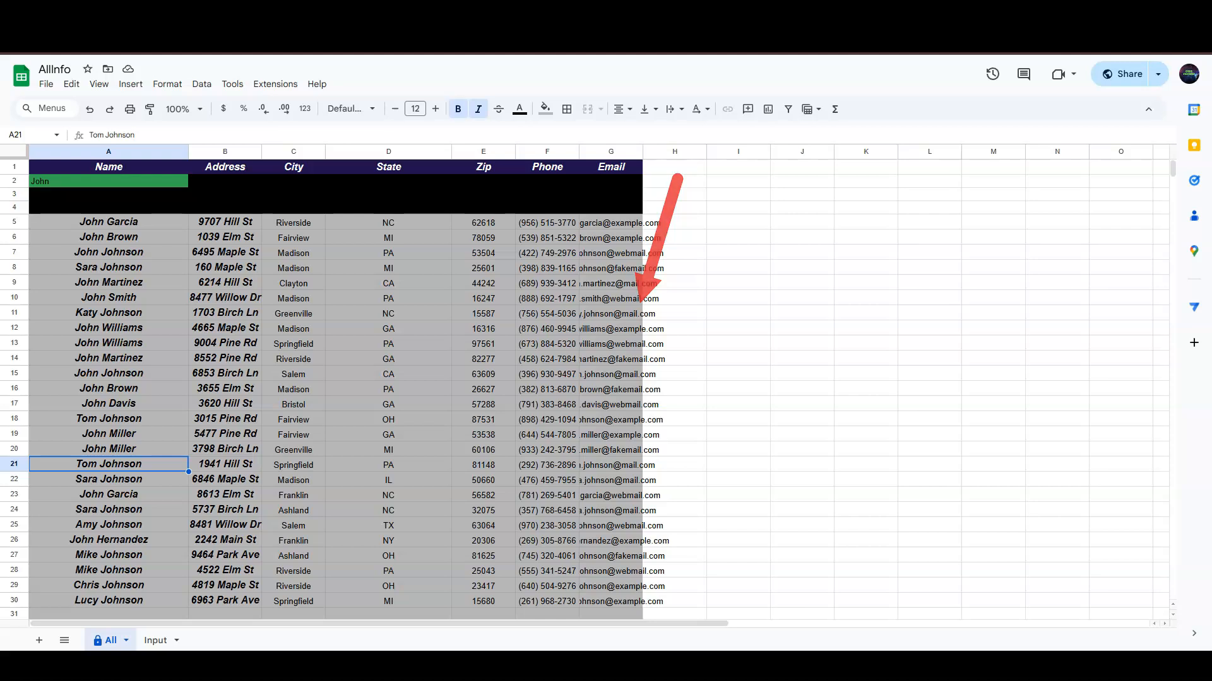
# - Auto-fit and widen All sheet columns A–G so full emails show, then view Input
pyautogui.click(14, 151)
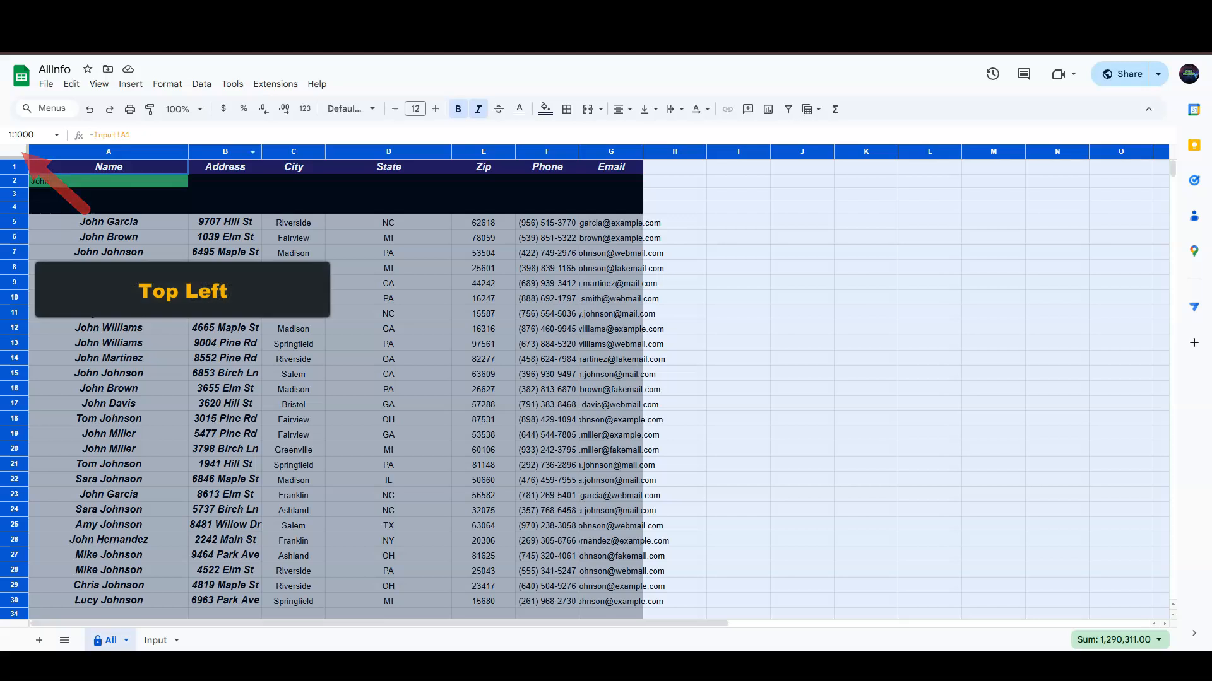
pyautogui.doubleClick(188, 151)
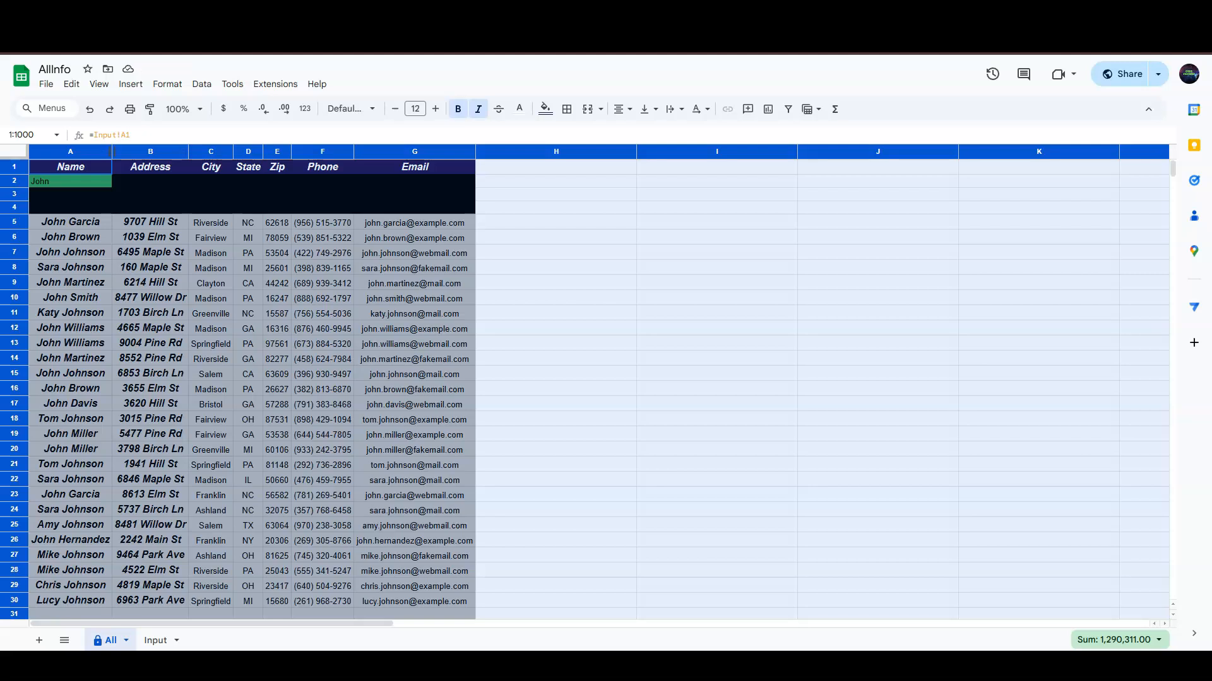
pyautogui.moveTo(111, 152); pyautogui.dragTo(191, 151)
pyautogui.click(109, 181)
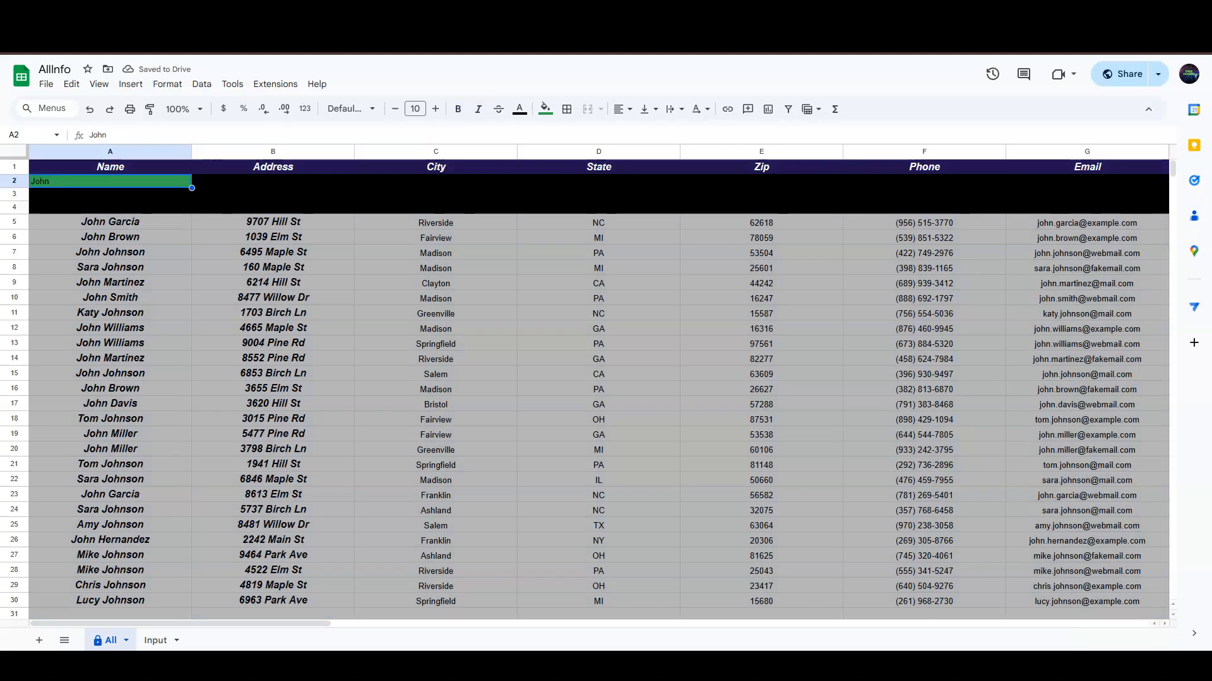
pyautogui.click(155, 641)
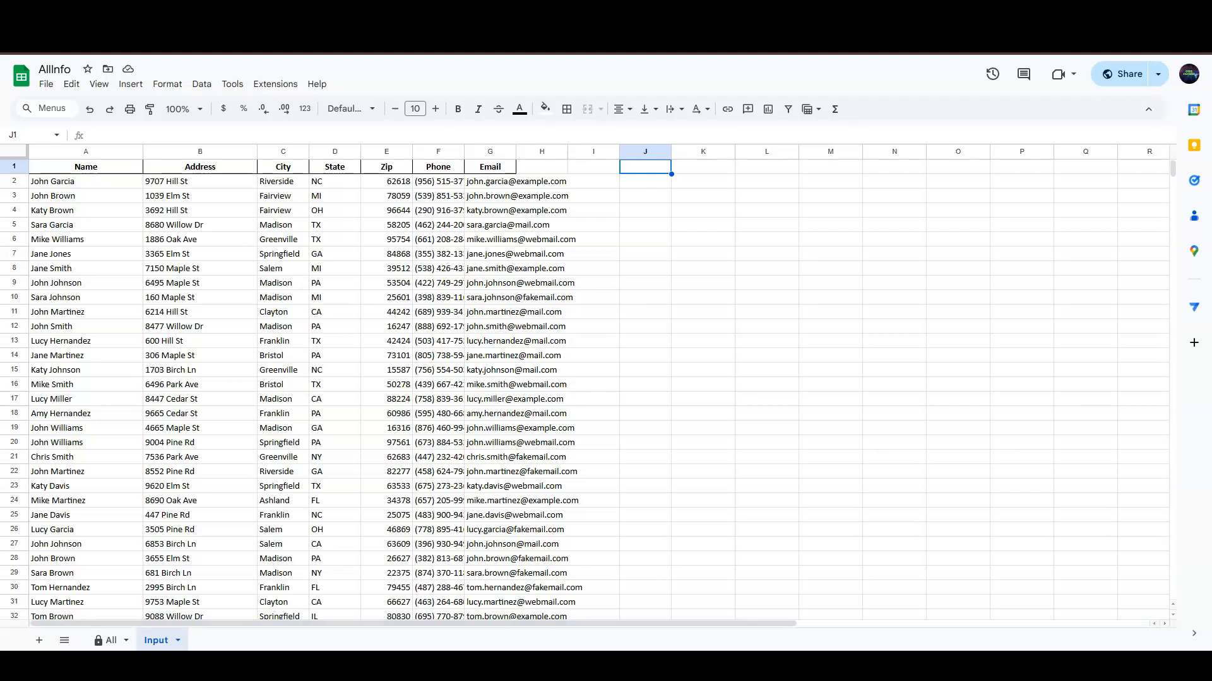
# - Search the All sheet for 'Ka' to list only the matching contacts, then return to Input
pyautogui.click(107, 641)
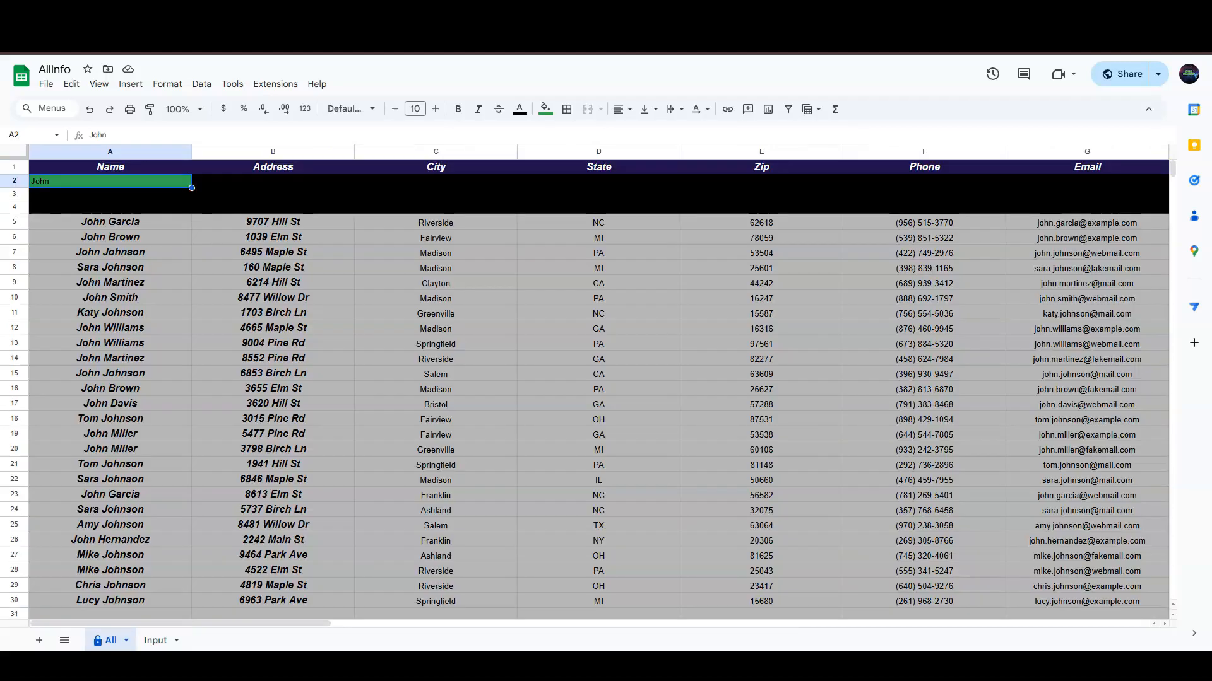
pyautogui.write('Kat')
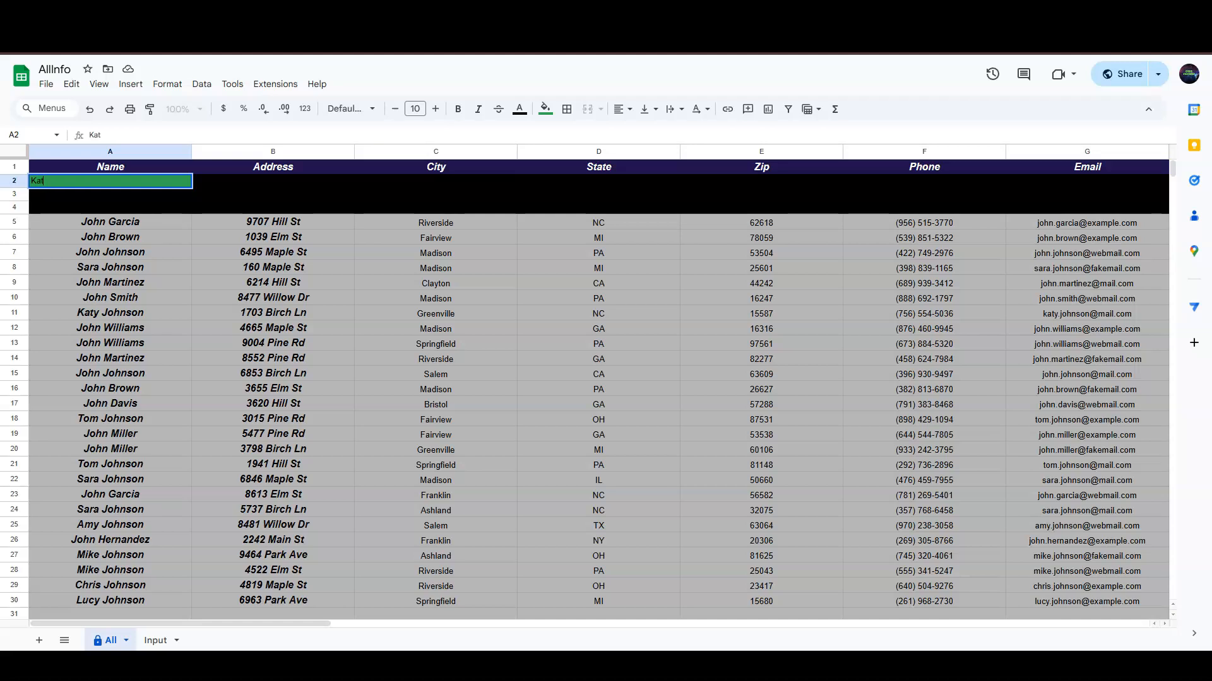
pyautogui.press('Return')
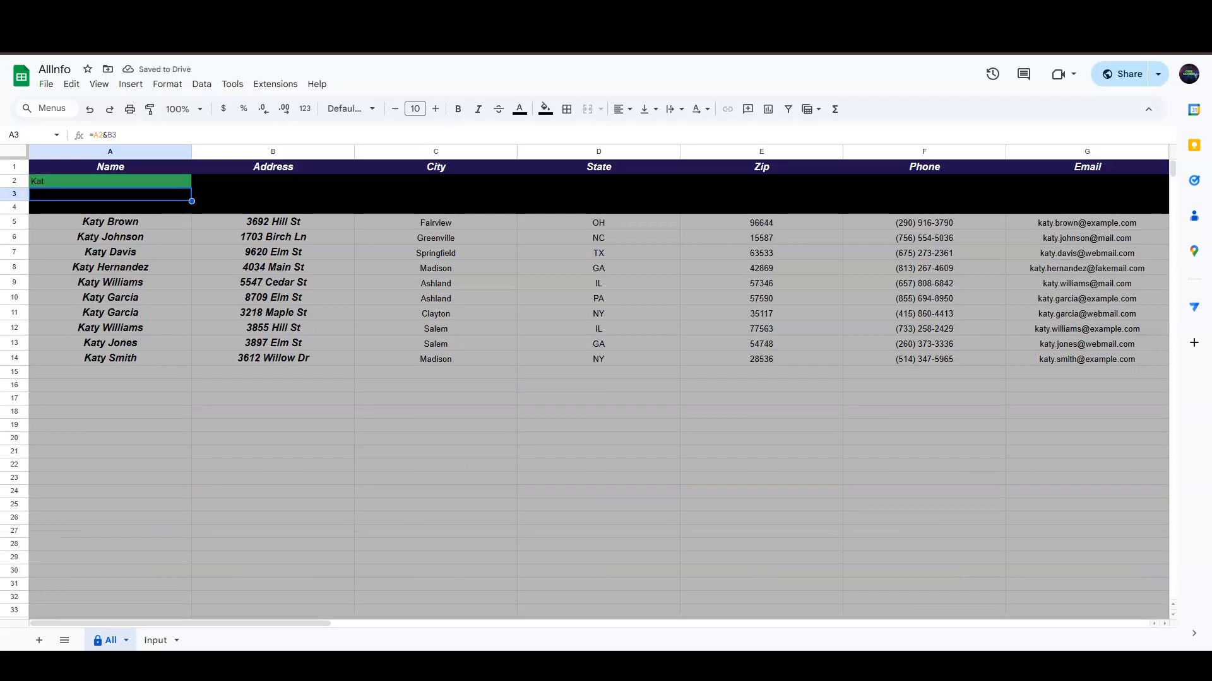
pyautogui.click(156, 641)
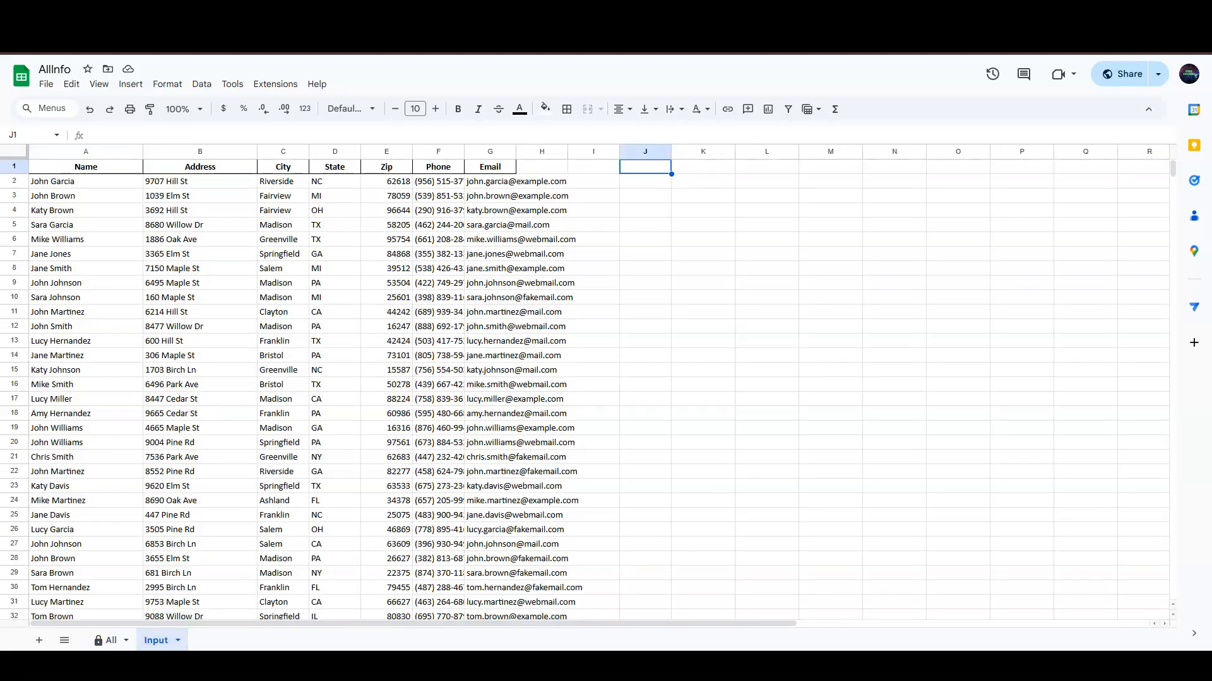
# - Replace Input's contacts with the pasted Food Item, Day of Week, Amount (kg) table at A1
pyautogui.click(200, 356)
pyautogui.hotkey('ctrl', 'a')
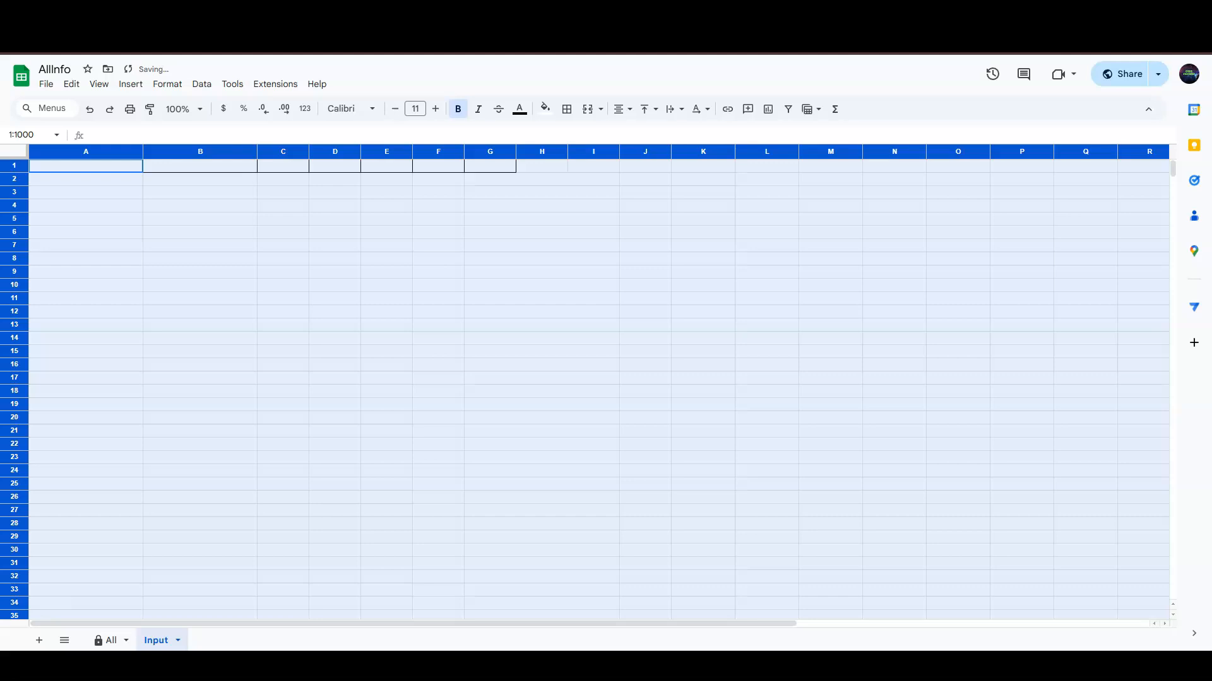
pyautogui.click(86, 166)
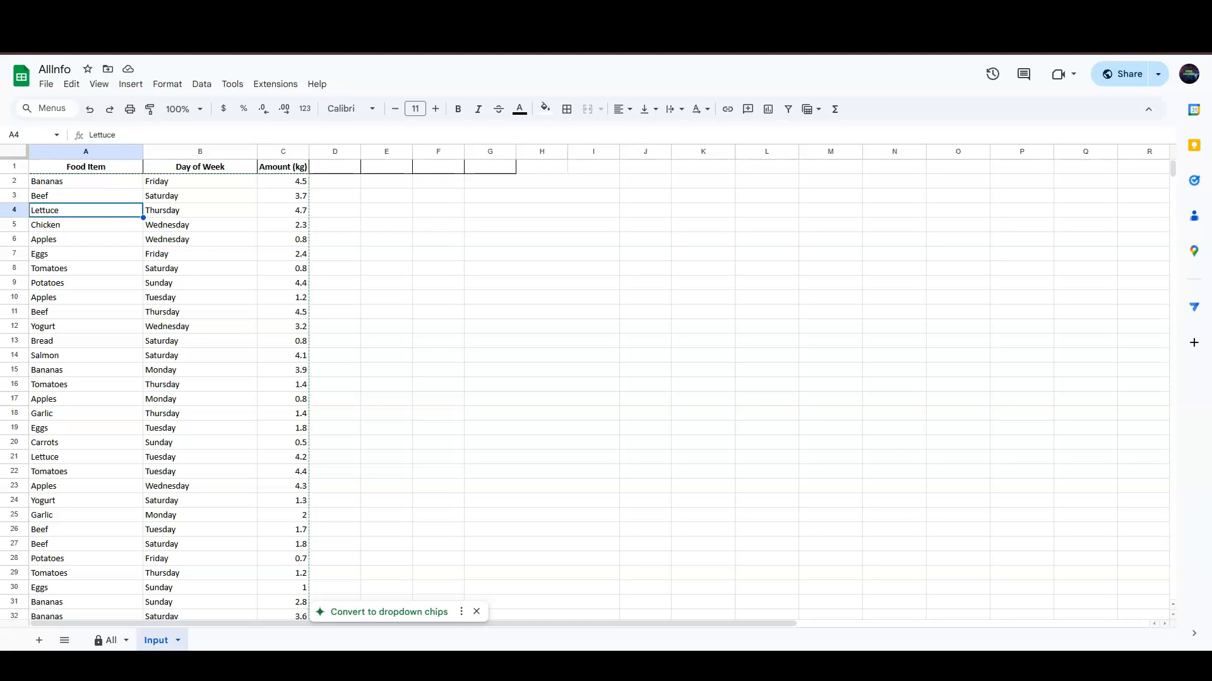
pyautogui.click(108, 641)
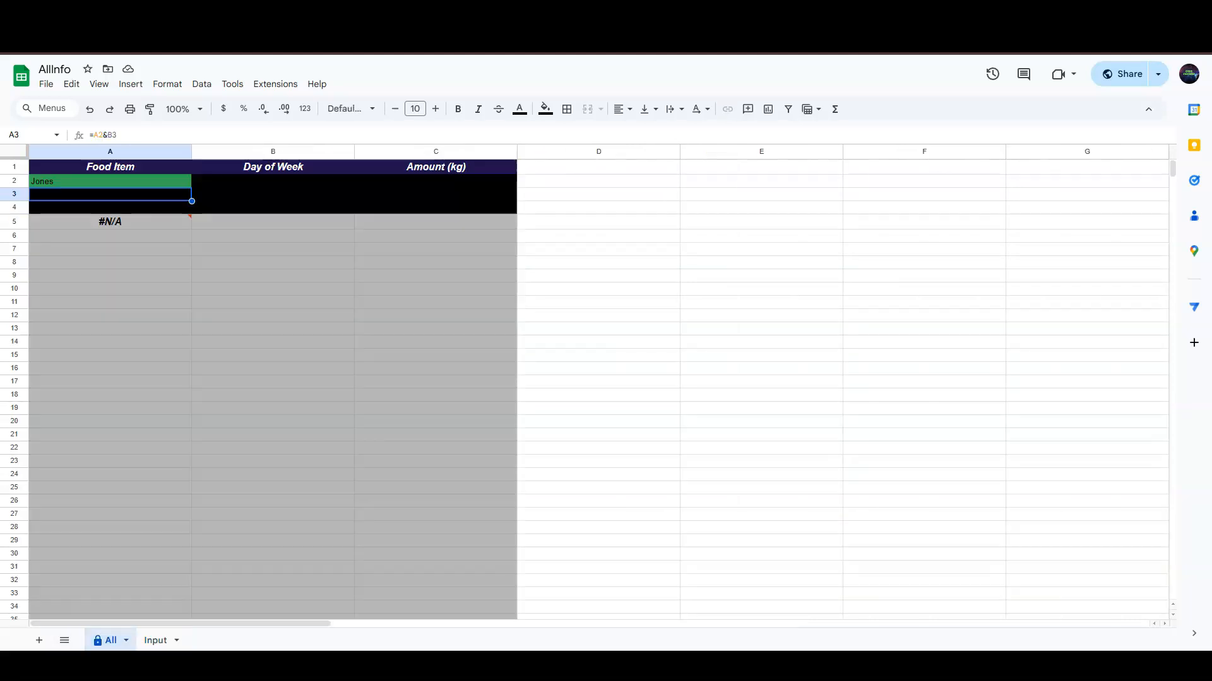
# - Search the All sheet for Beef so its five Beef entries are listed
pyautogui.click(110, 181)
pyautogui.write('Beef')
pyautogui.press('Return')
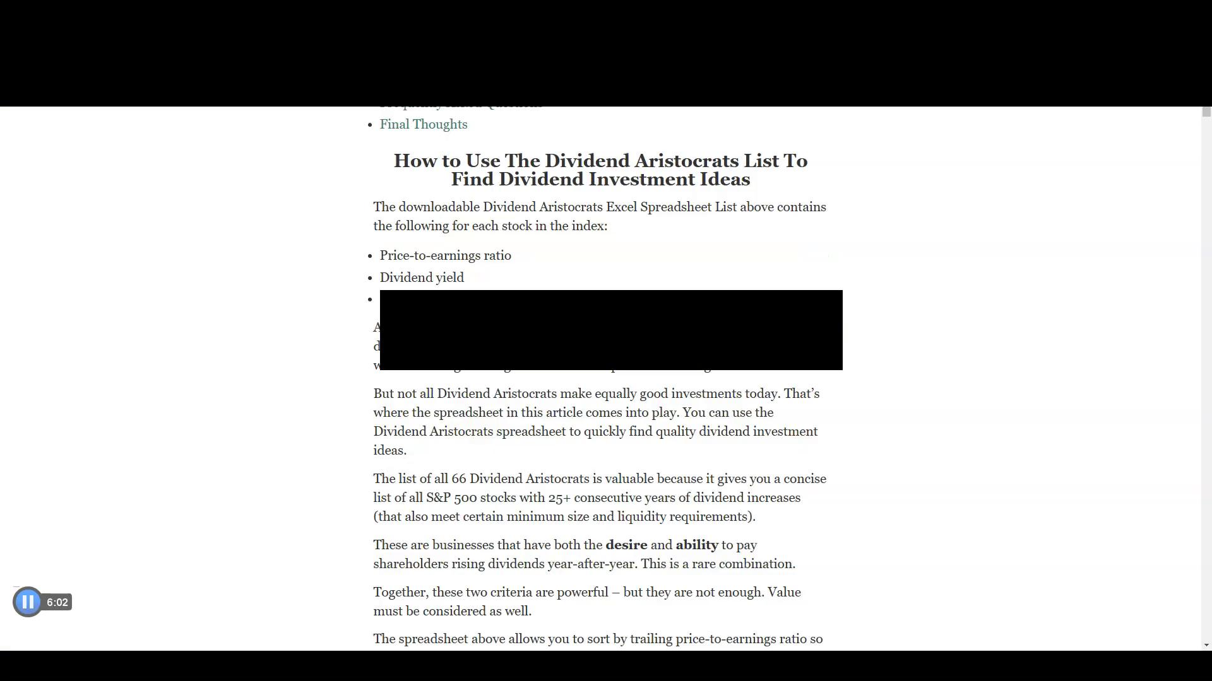
# - Scroll through the Dividend Aristocrats article to its downloadable spreadsheet section
pyautogui.scroll(-5, 605, 379)
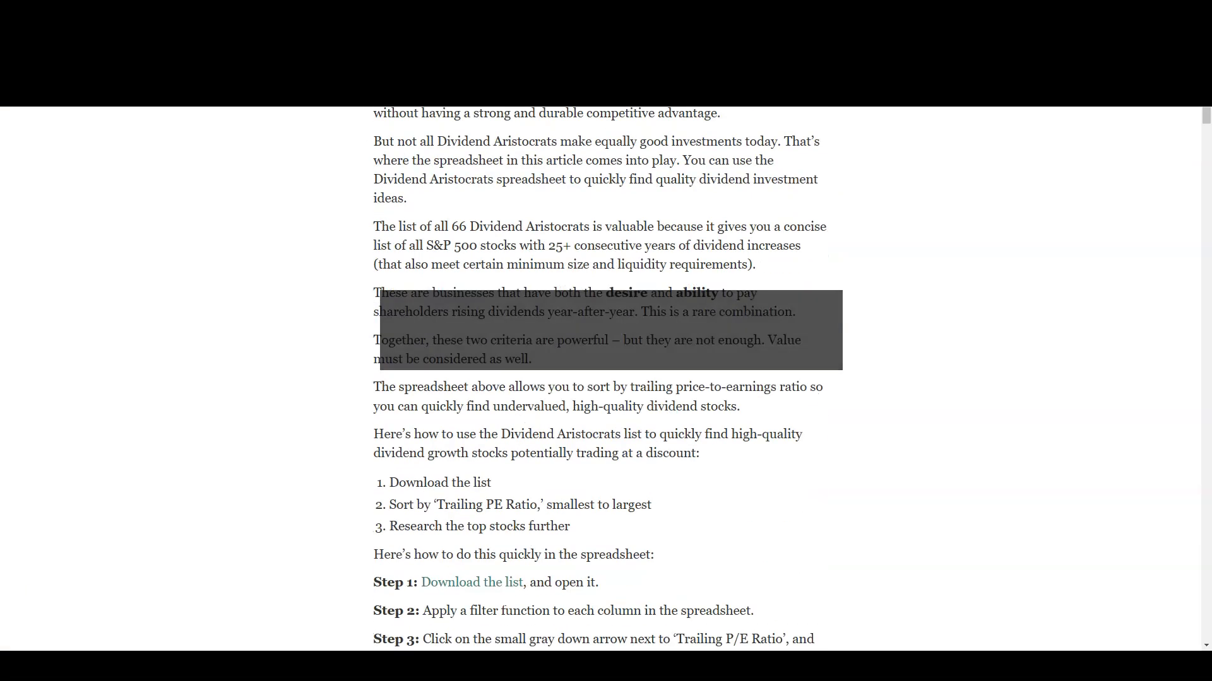
pyautogui.scroll(-1, 605, 379)
pyautogui.scroll(-1, 598, 379)
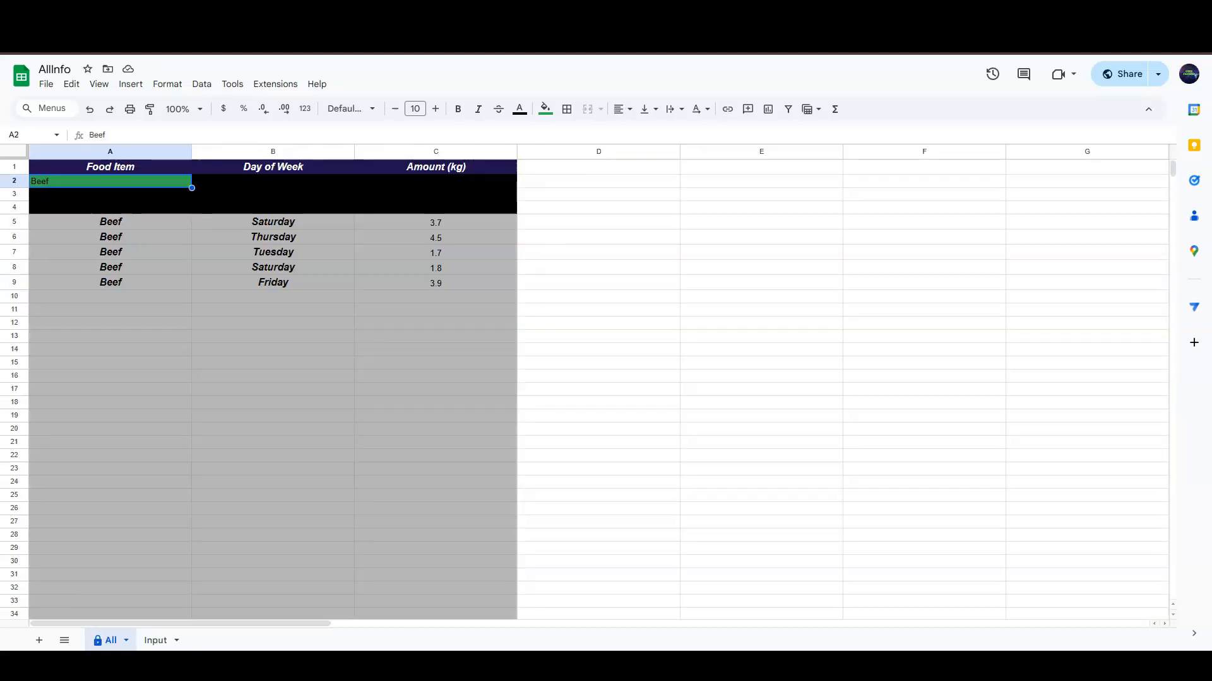
# - Check the Input sheet's food data, then return to the All sheet showing Beef results
pyautogui.click(156, 641)
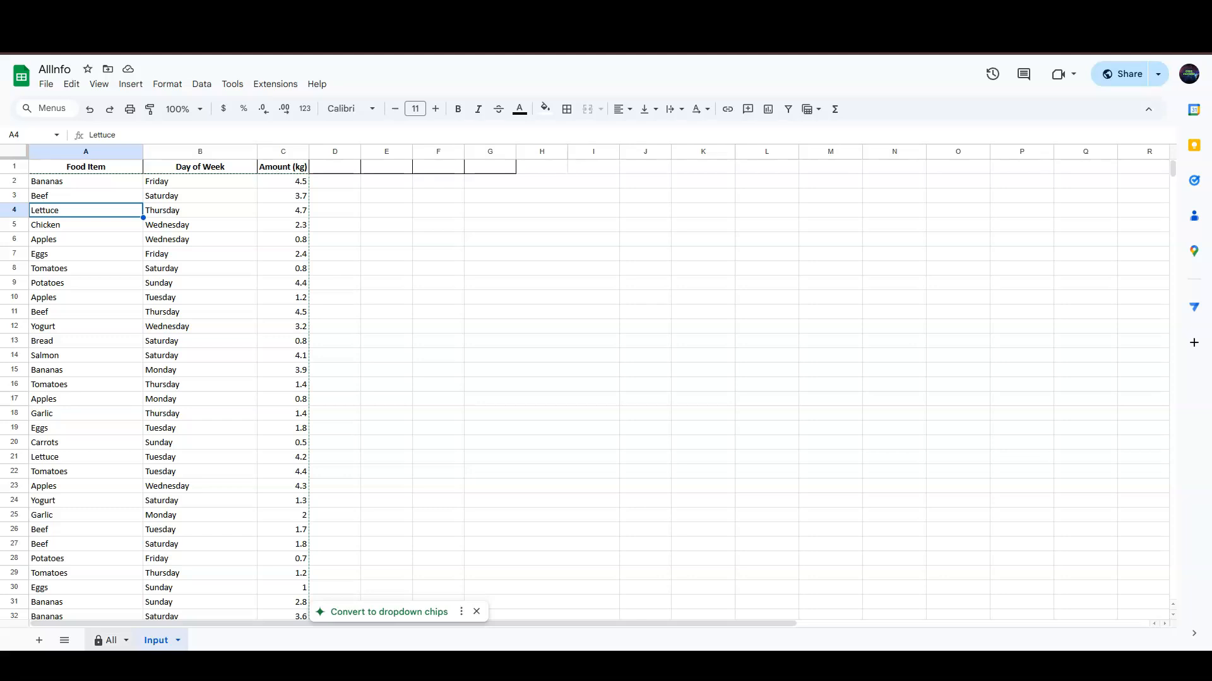
pyautogui.click(111, 641)
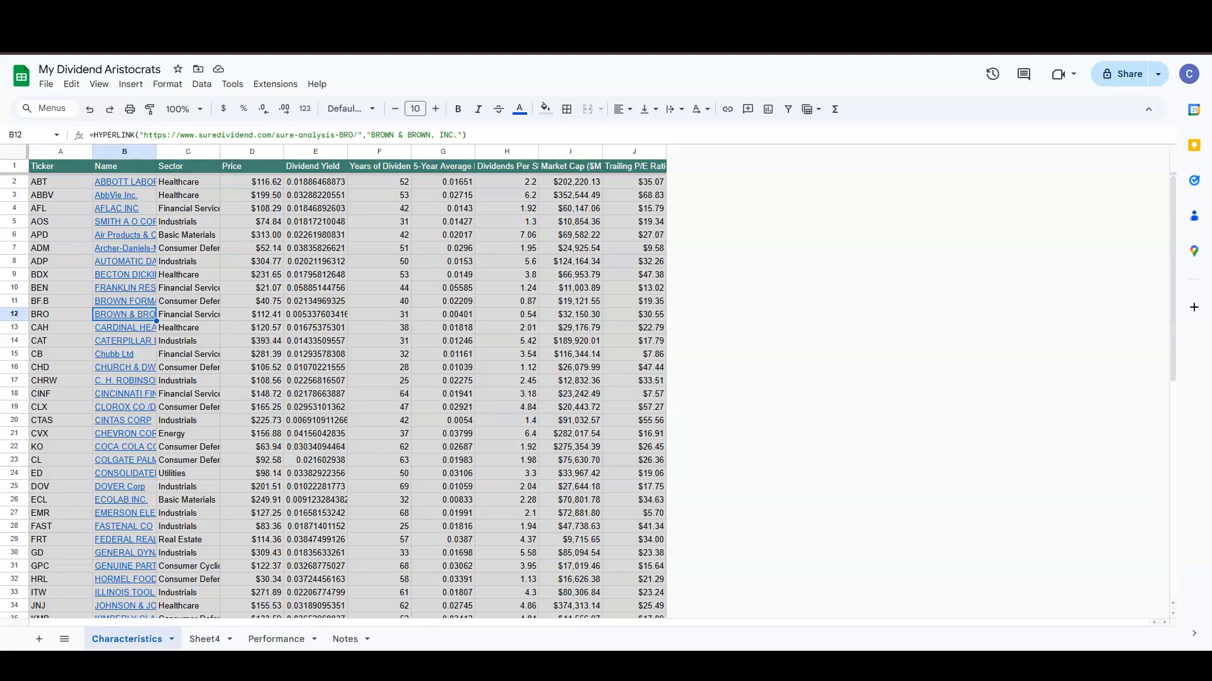
# - Copy the dividend aristocrats table and paste it into A1 of Sheet4
pyautogui.moveTo(61, 165); pyautogui.dragTo(634, 616)
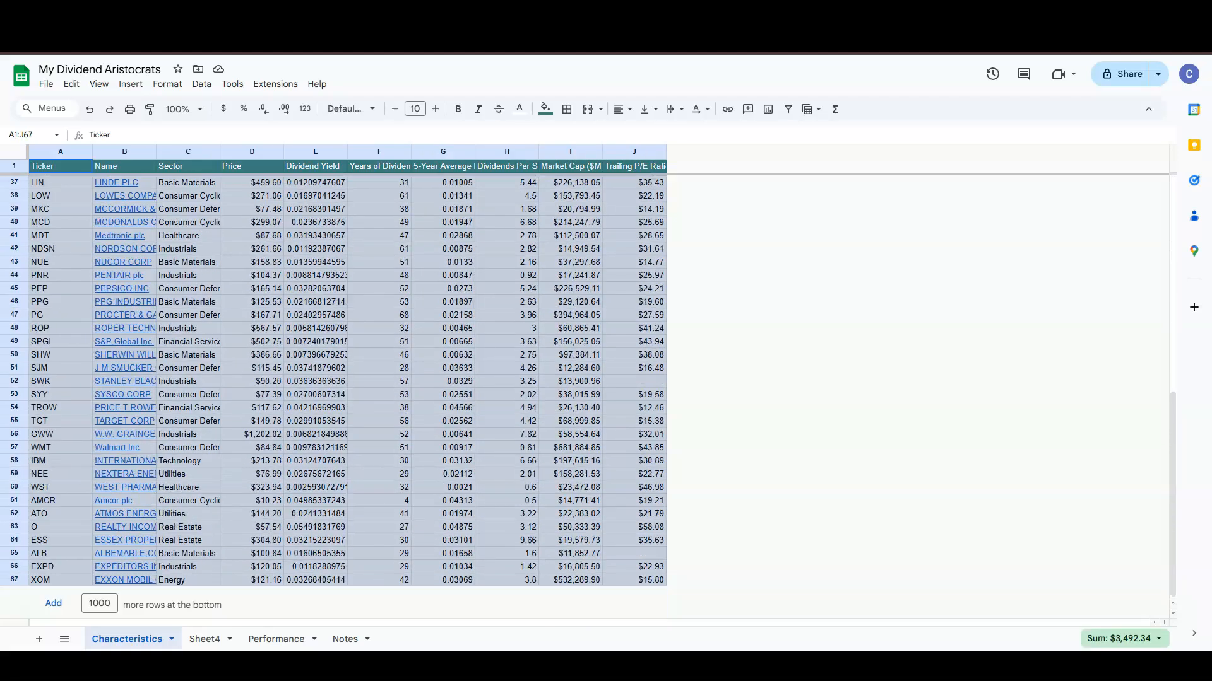
pyautogui.rightClick(636, 561)
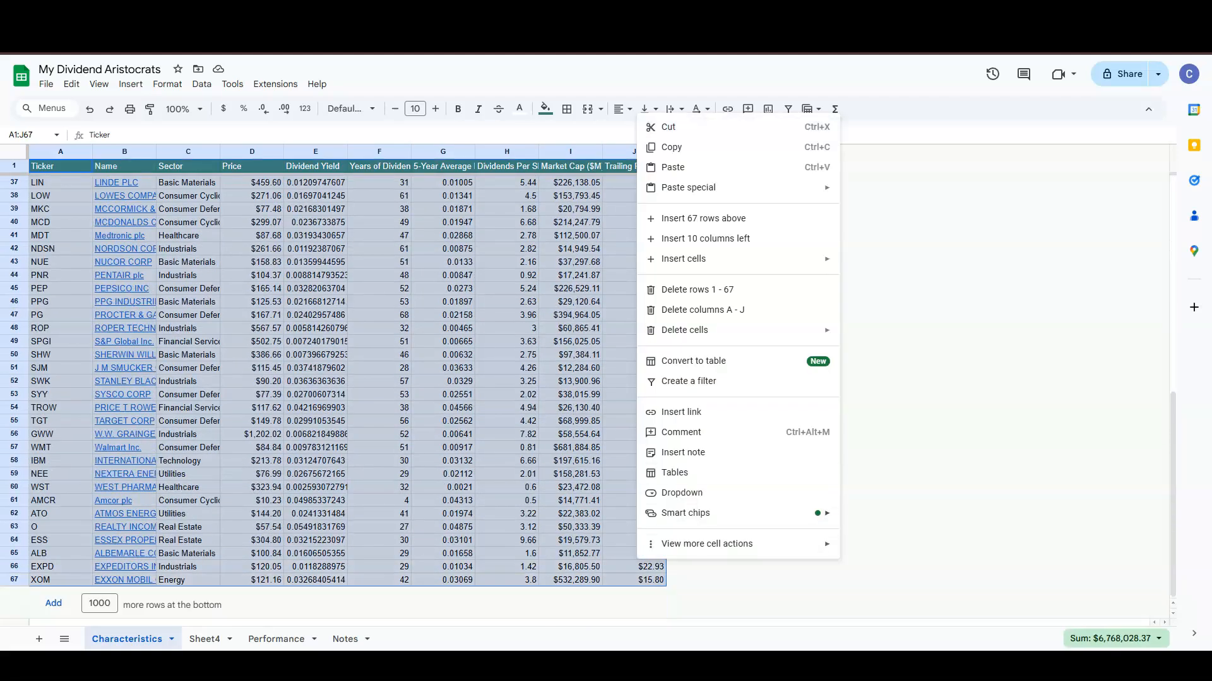
pyautogui.click(672, 147)
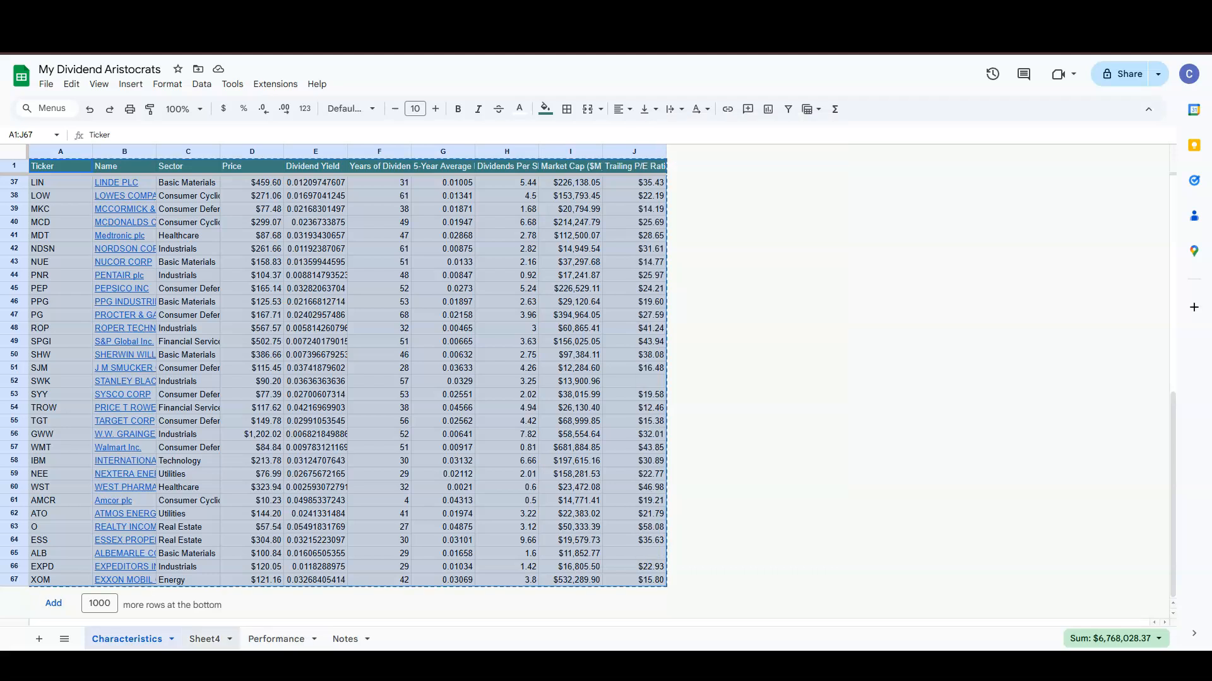
pyautogui.click(204, 639)
pyautogui.rightClick(44, 165)
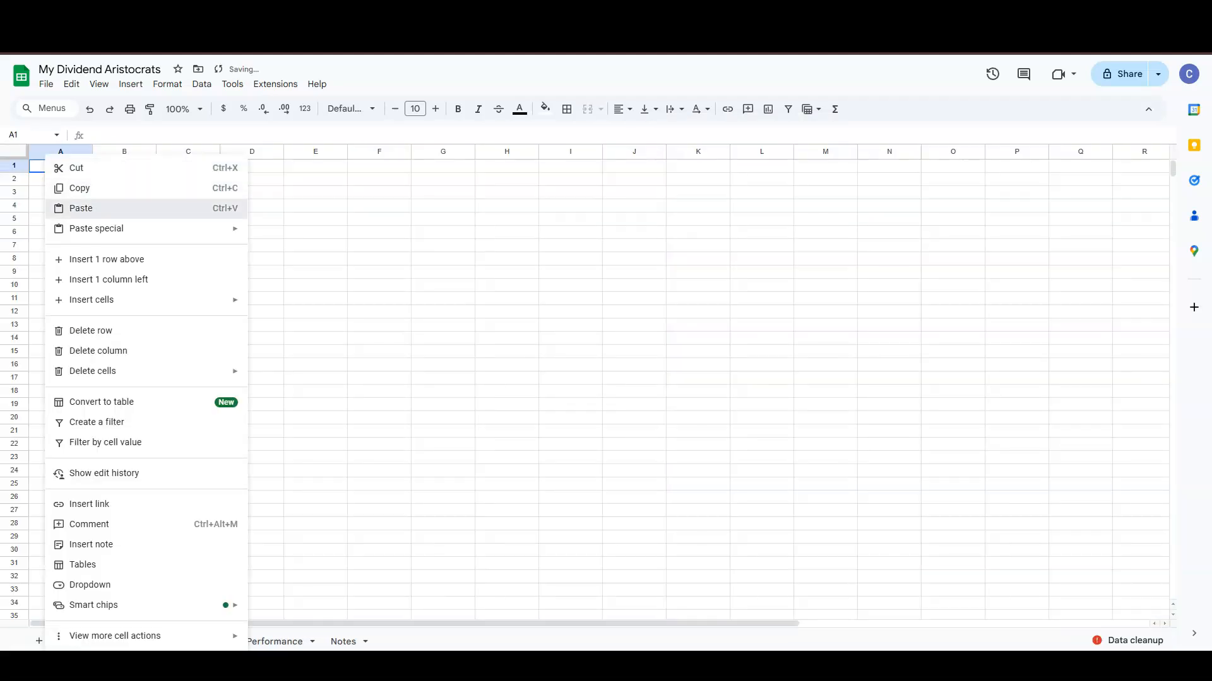
pyautogui.click(82, 205)
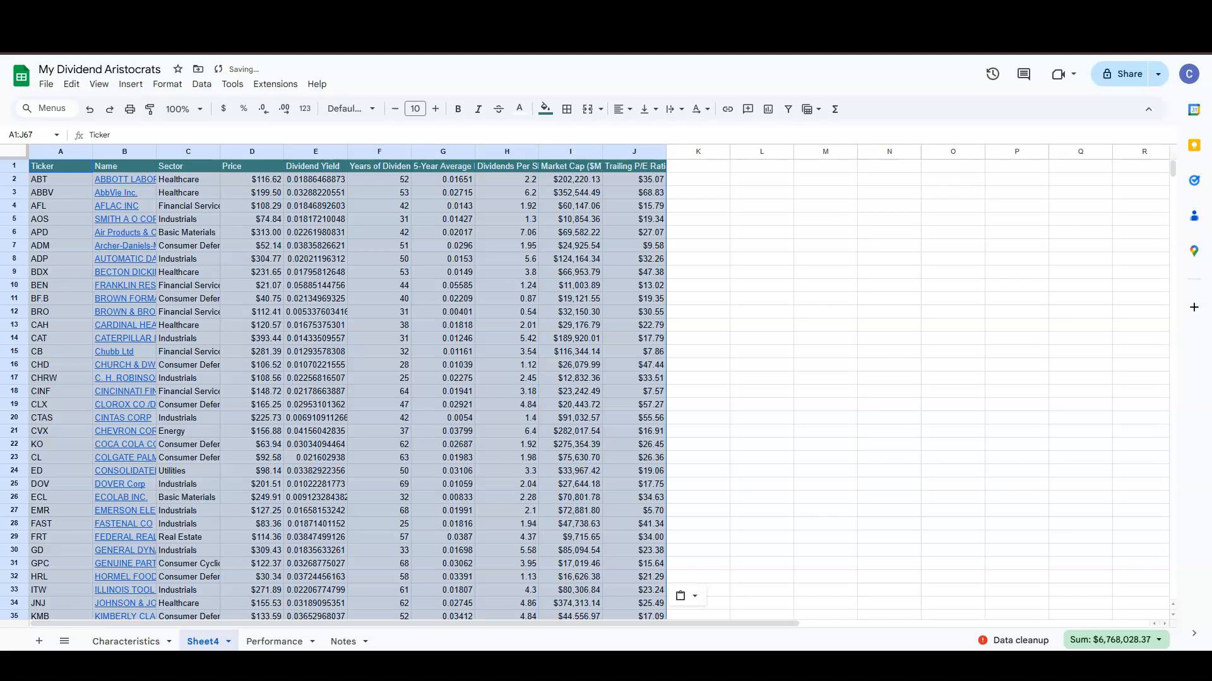
# - Move the Sector column to column A by inserting a column, copying Sector, deleting column D
pyautogui.click(61, 151)
pyautogui.rightClick(48, 151)
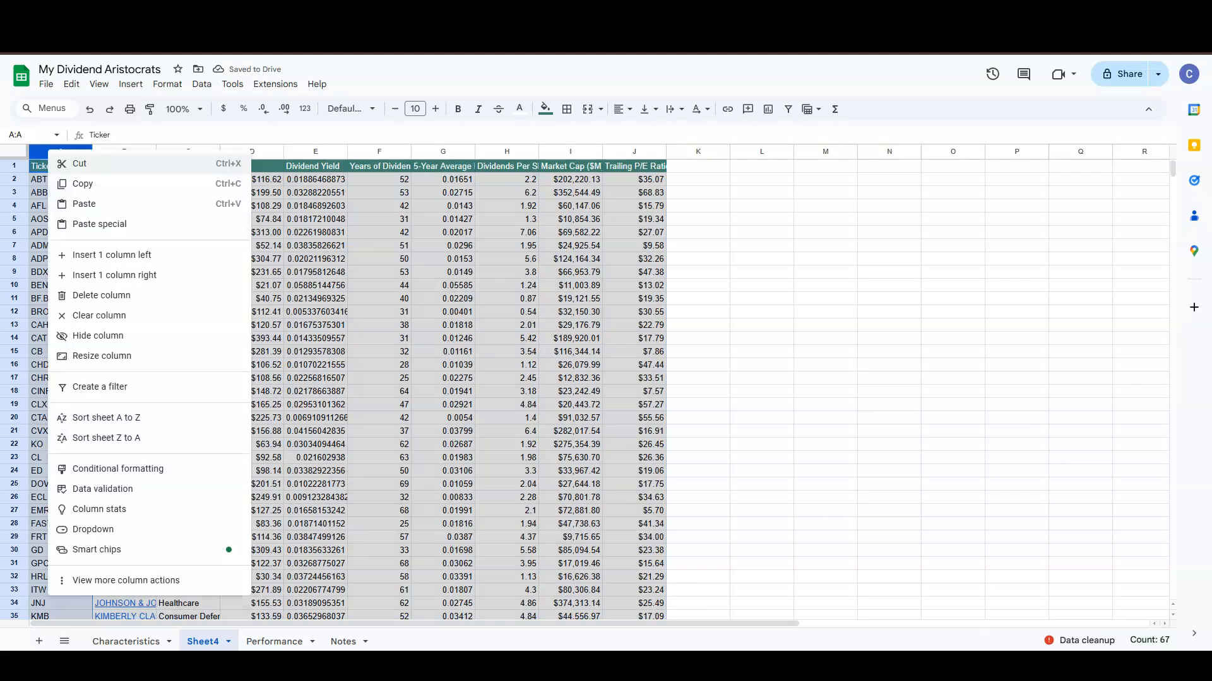
pyautogui.click(101, 255)
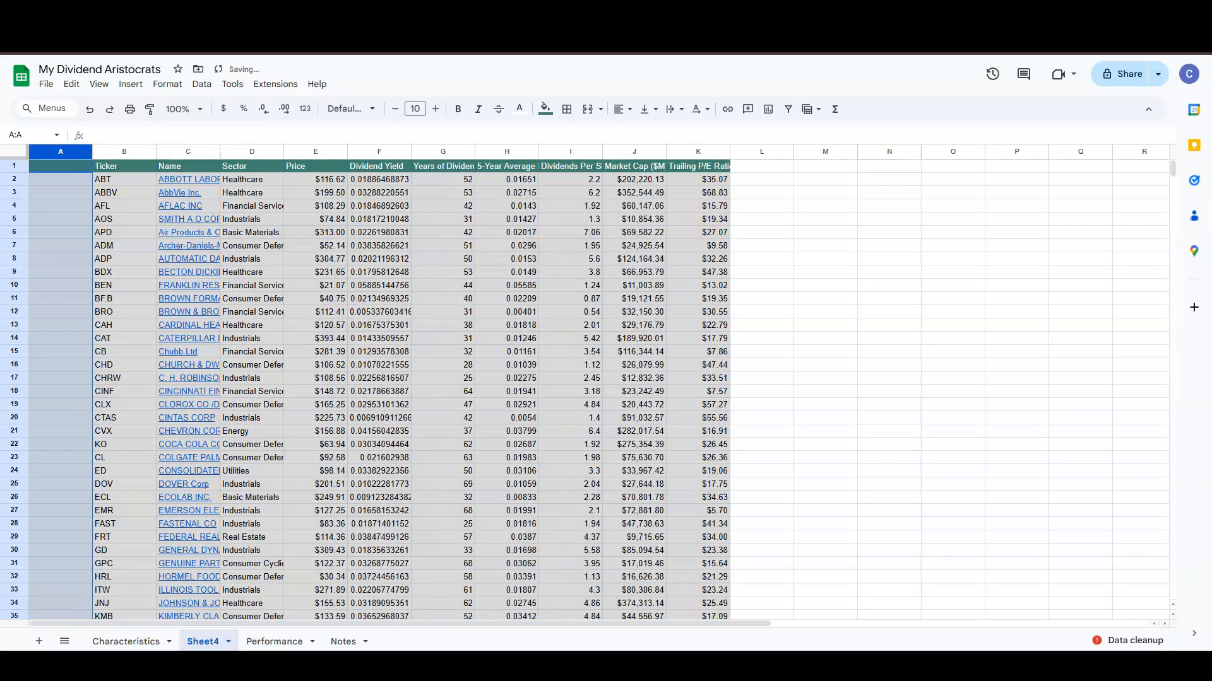
pyautogui.click(252, 151)
pyautogui.rightClick(259, 151)
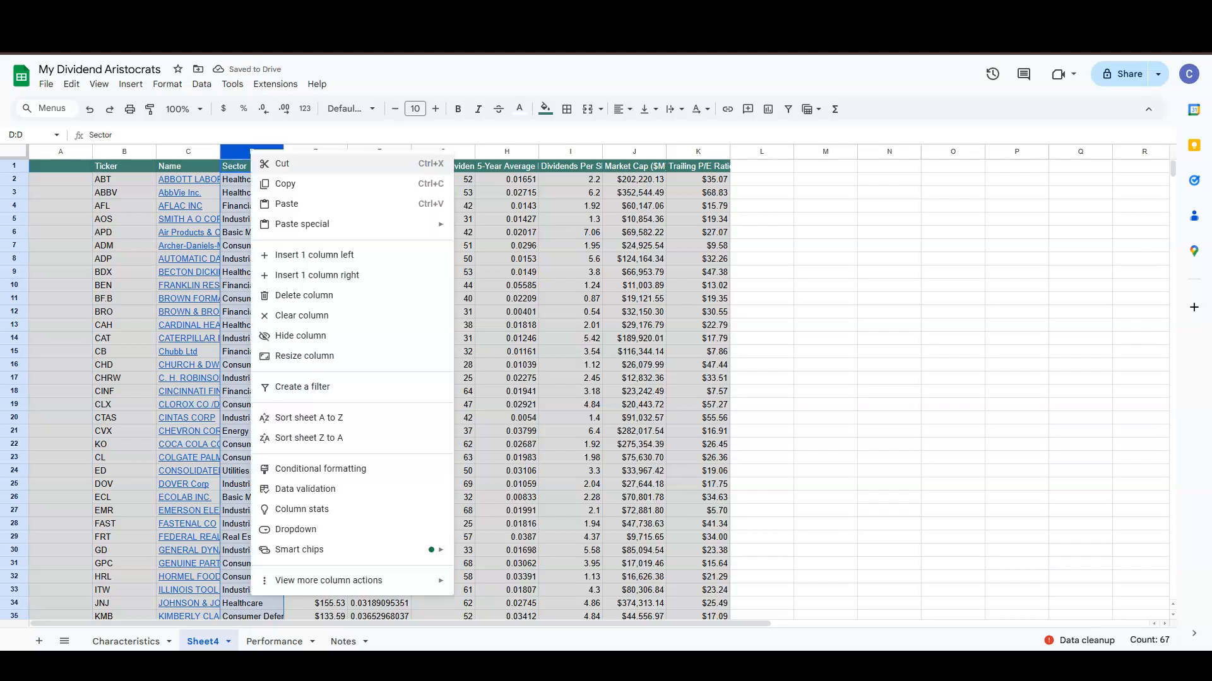
pyautogui.click(278, 183)
pyautogui.rightClick(74, 152)
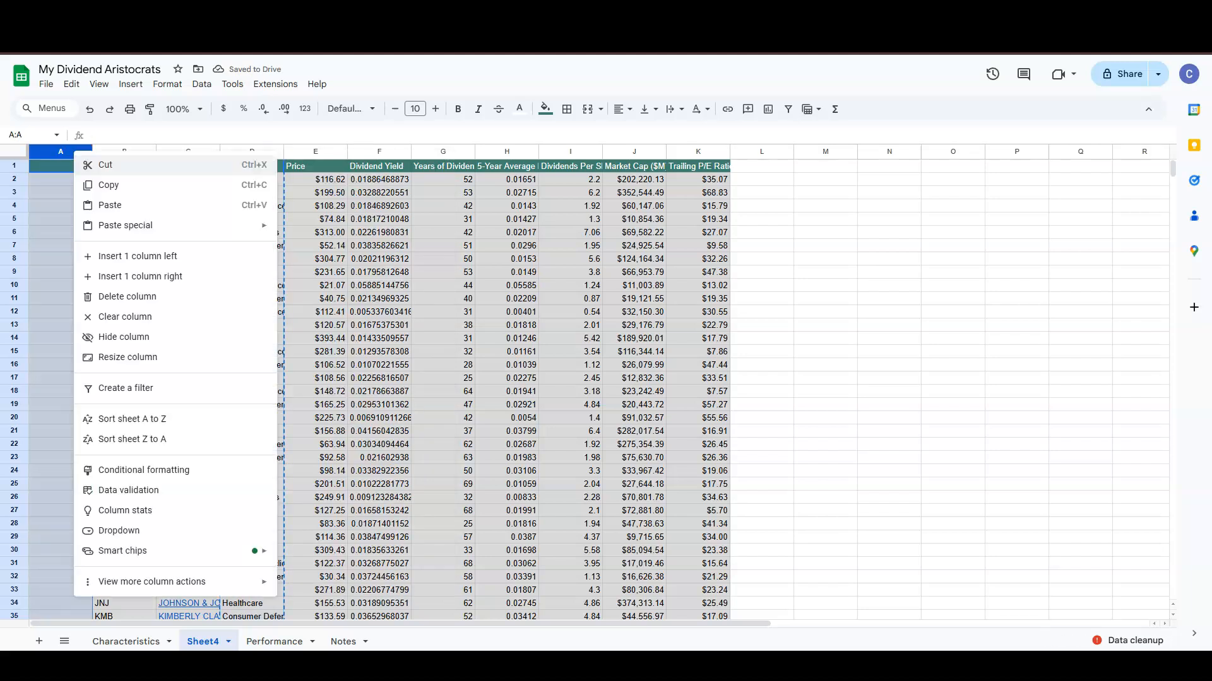
pyautogui.click(114, 205)
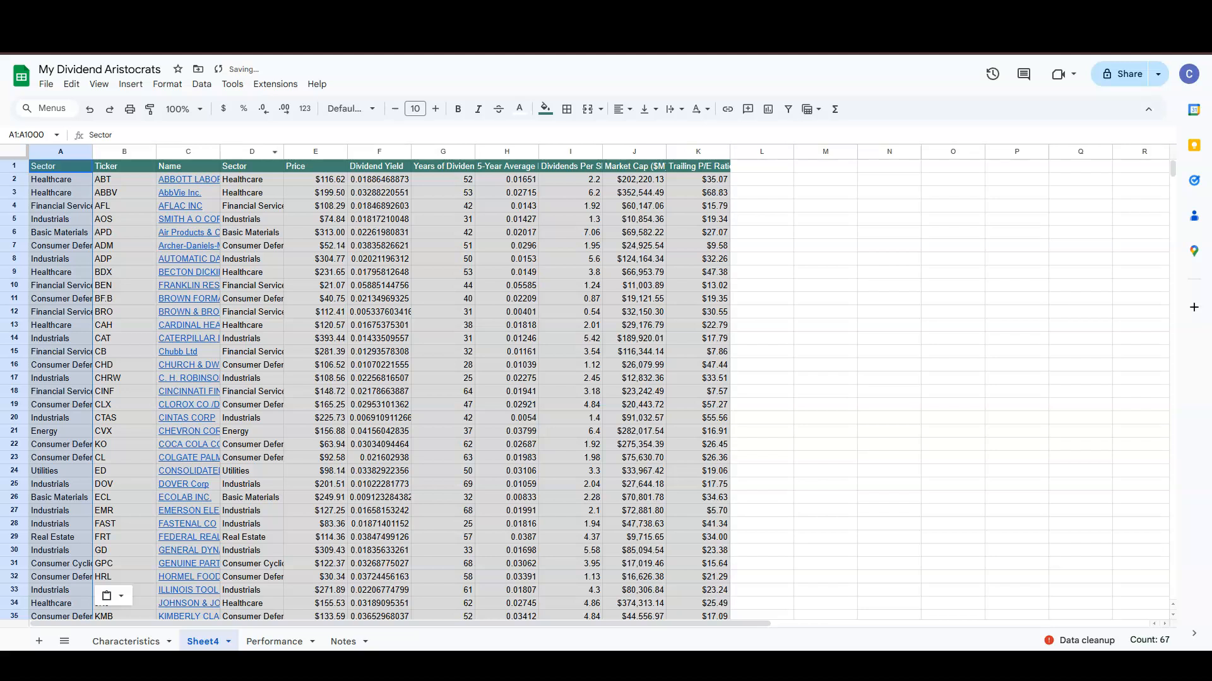
pyautogui.rightClick(260, 151)
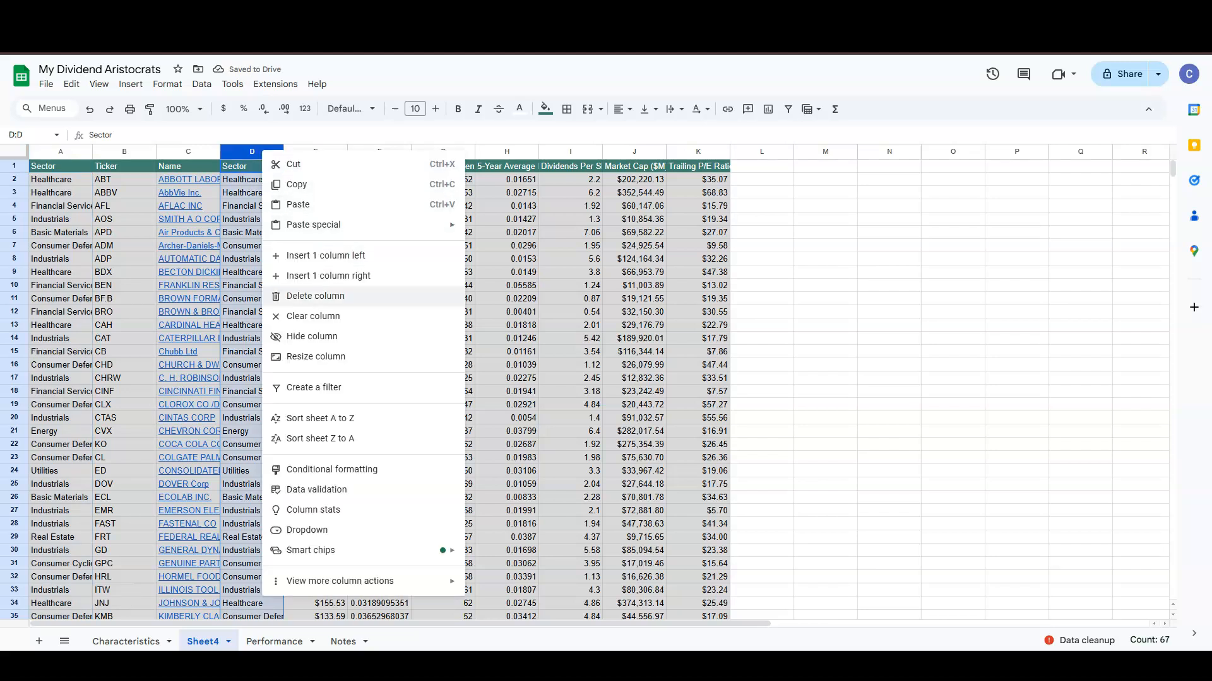
pyautogui.click(316, 296)
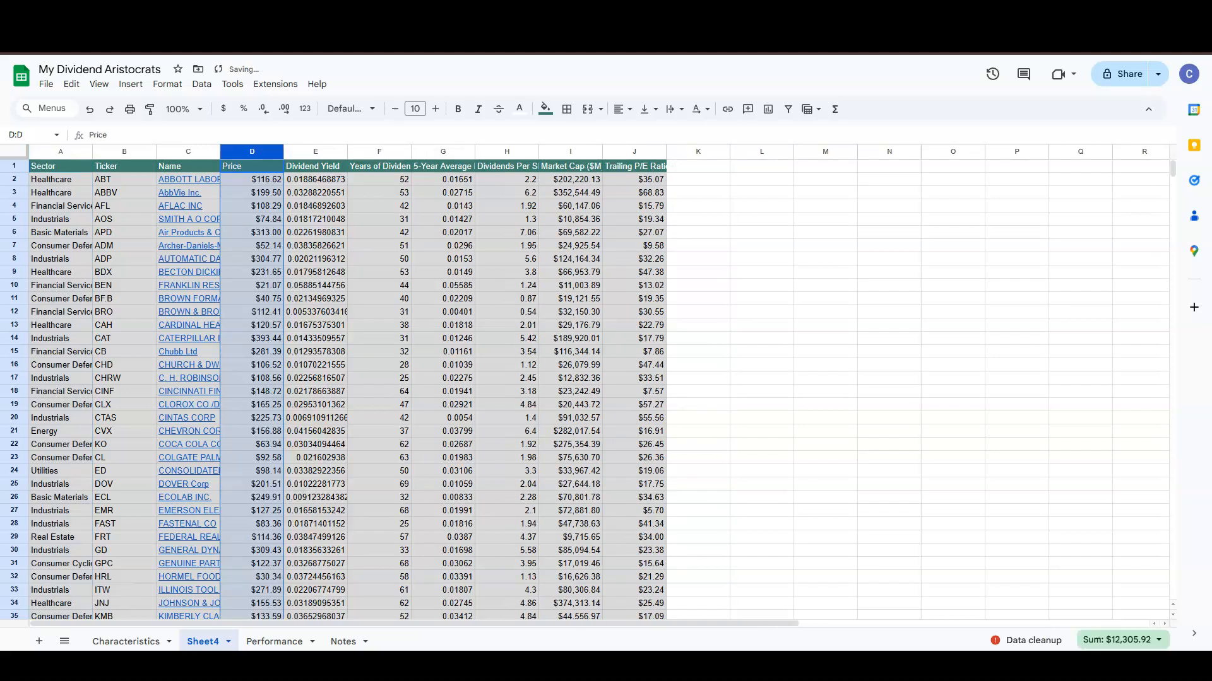
# - Copy the entire reorganized Sheet4 and move to the AllInfo Input sheet
pyautogui.hotkey('ctrl', 'a')
pyautogui.rightClick(15, 151)
pyautogui.click(52, 184)
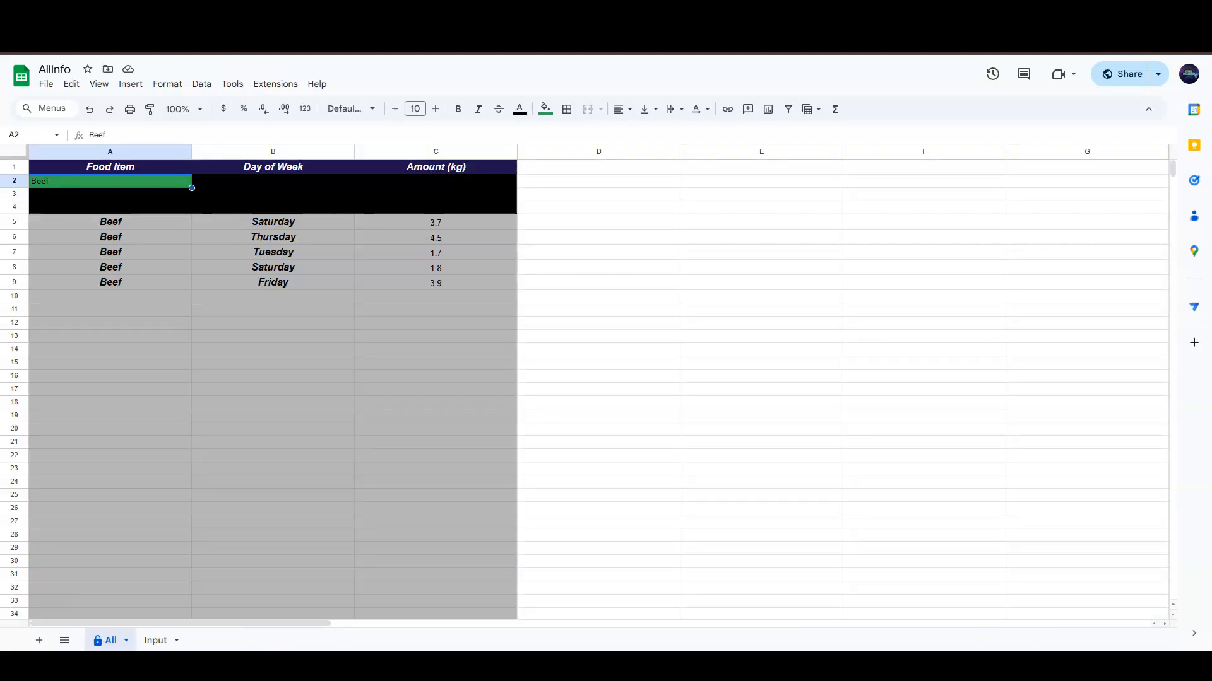
pyautogui.hotkey('ctrl', 'shift', 'pagedown')
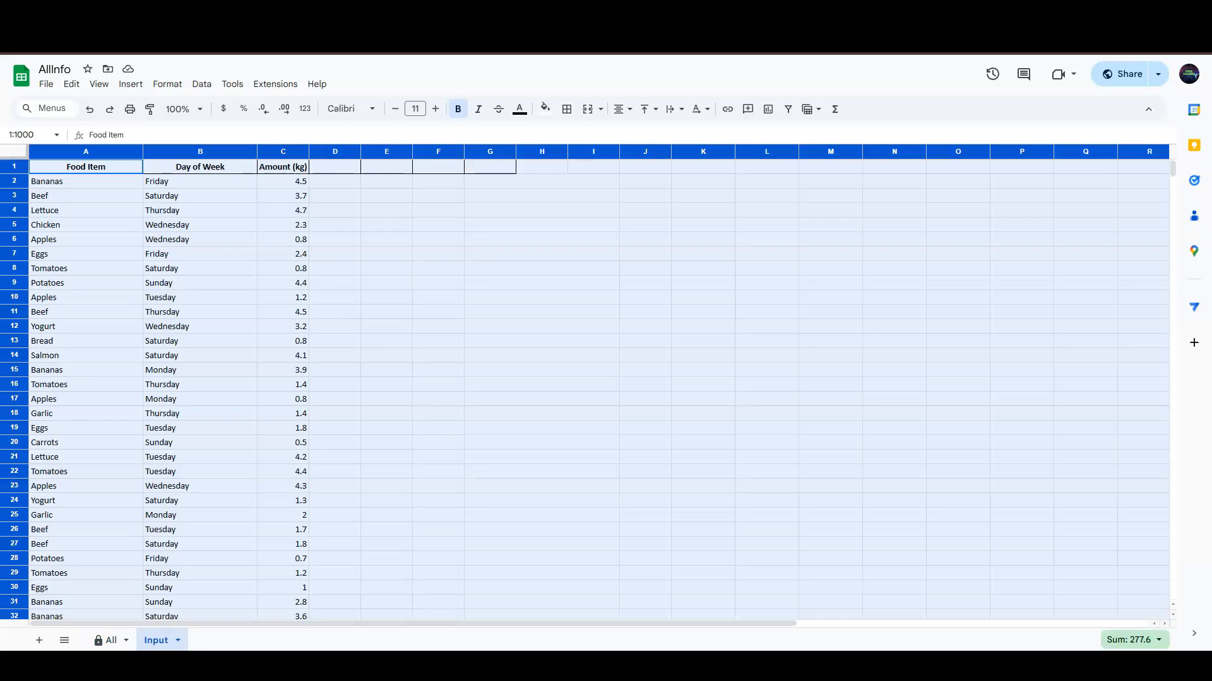
# - Paste the stock table over the Input sheet and search 'Health' on the All sheet
pyautogui.rightClick(15, 151)
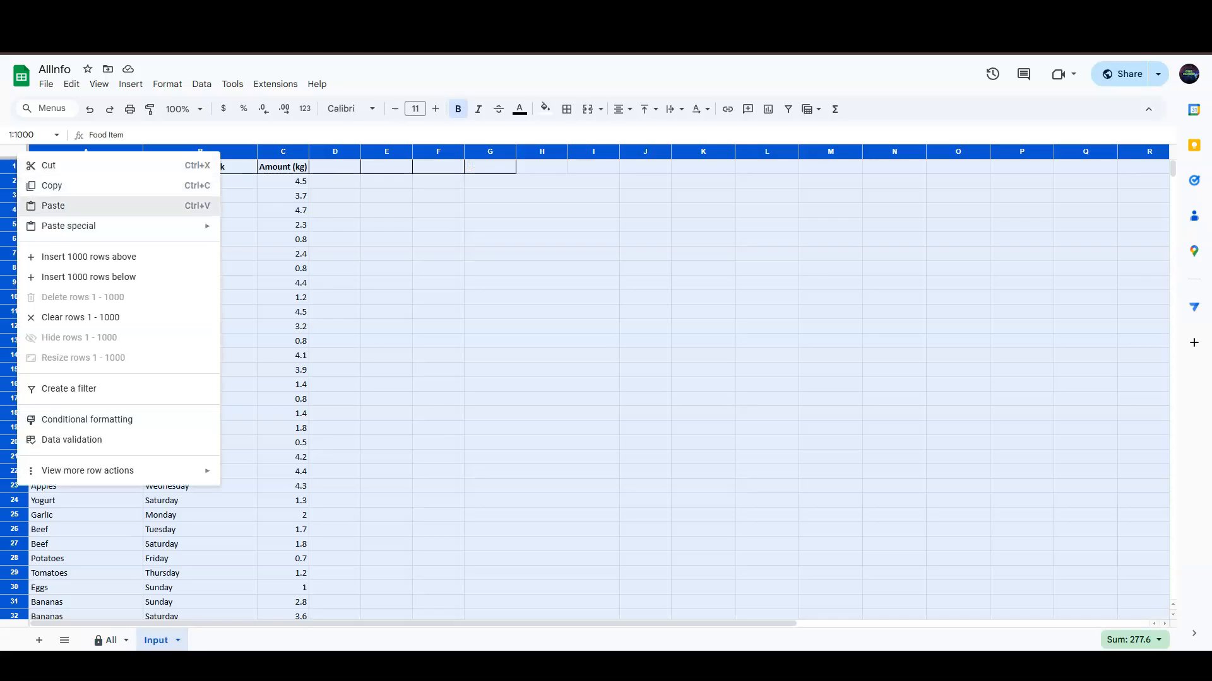
pyautogui.click(52, 209)
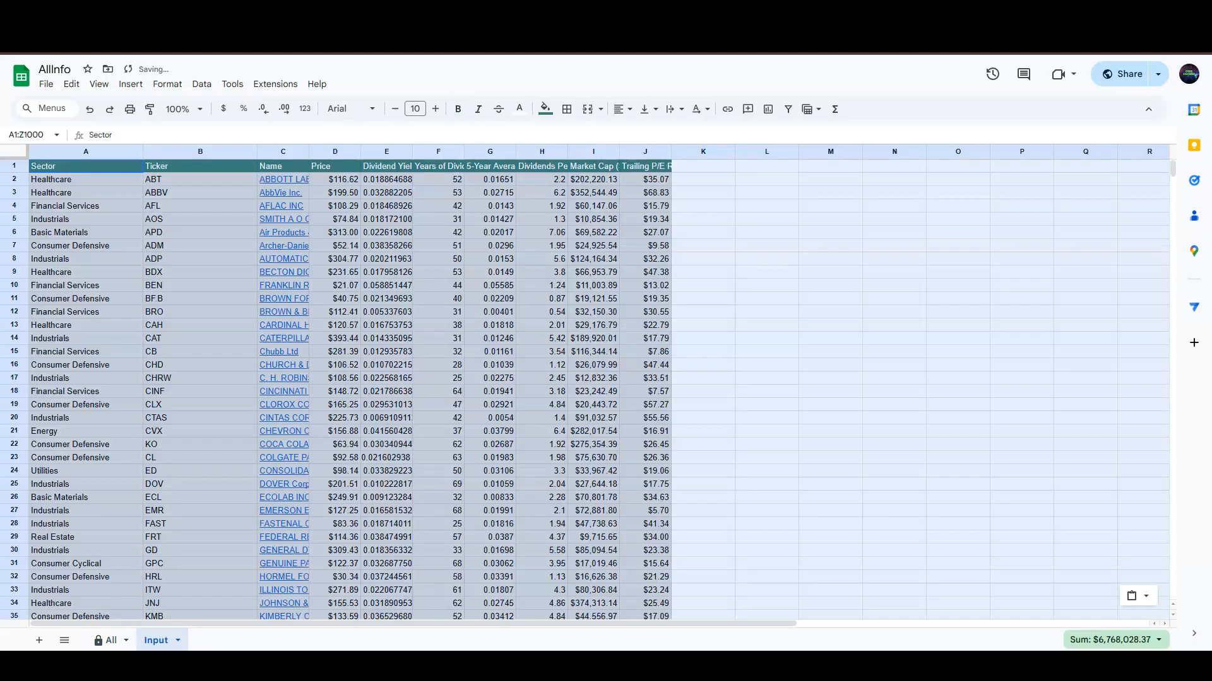
pyautogui.hotkey('ctrl', 'shift', 'pageup')
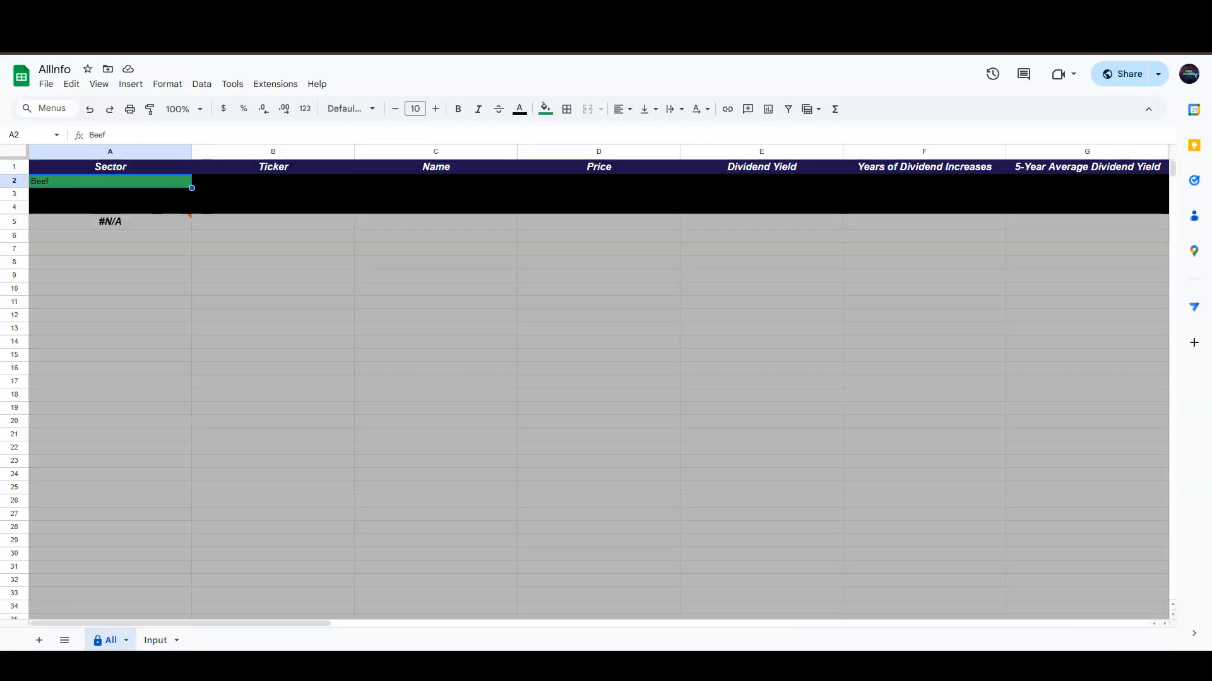
pyautogui.write('Health')
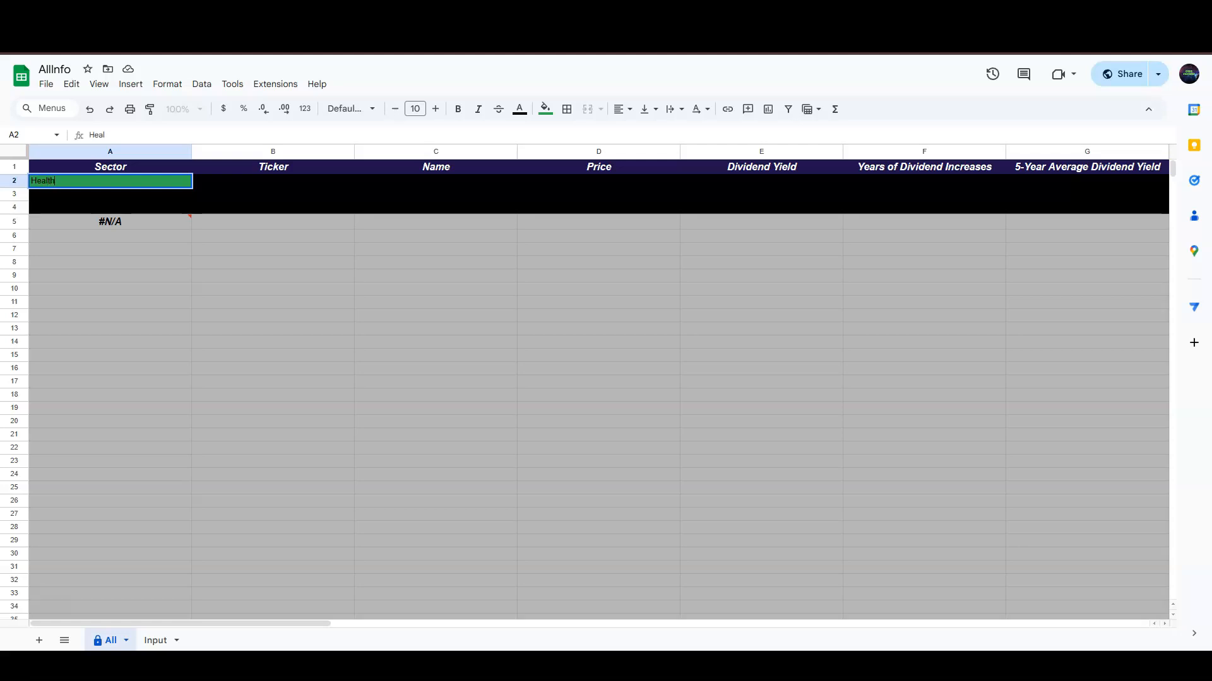
pyautogui.press('Return')
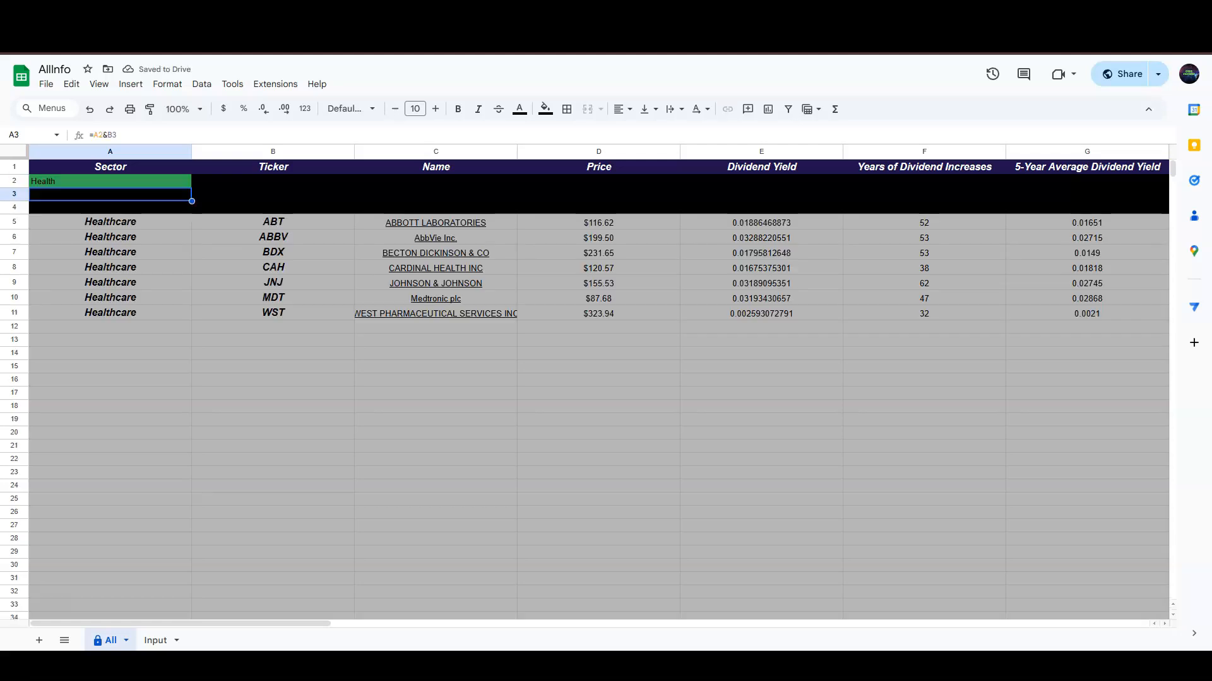
# - Change the All sheet's search cell A2 to 'Energy'
pyautogui.click(155, 640)
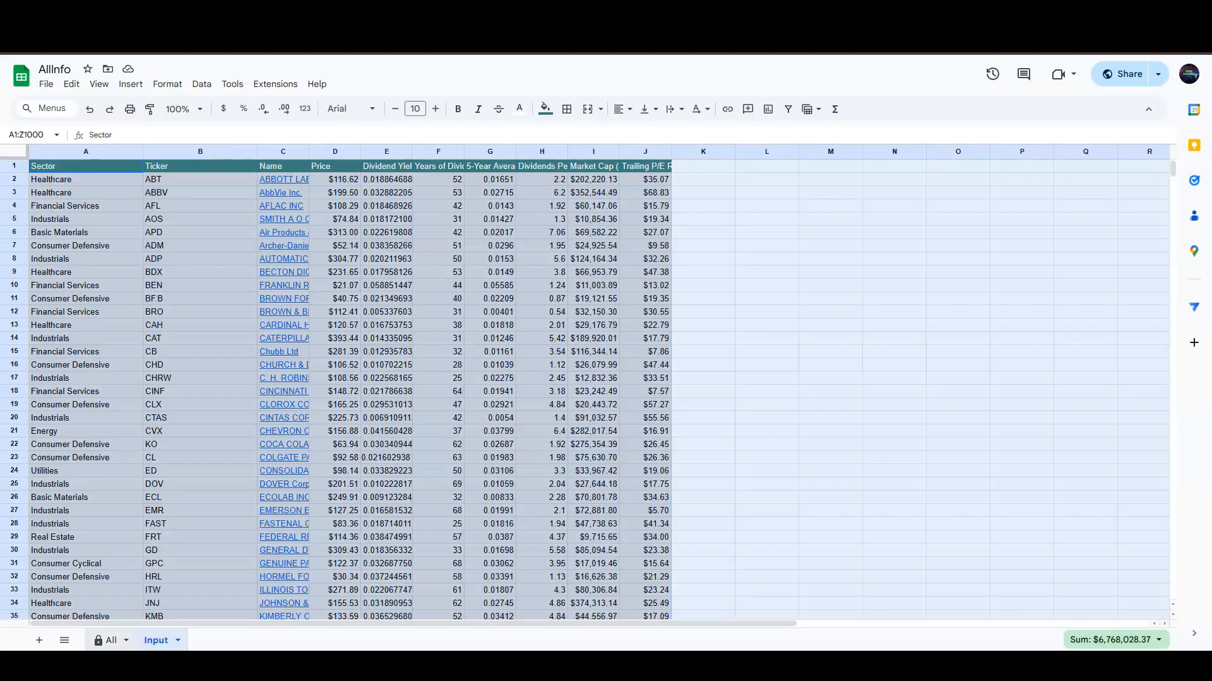
pyautogui.click(108, 640)
pyautogui.click(110, 181)
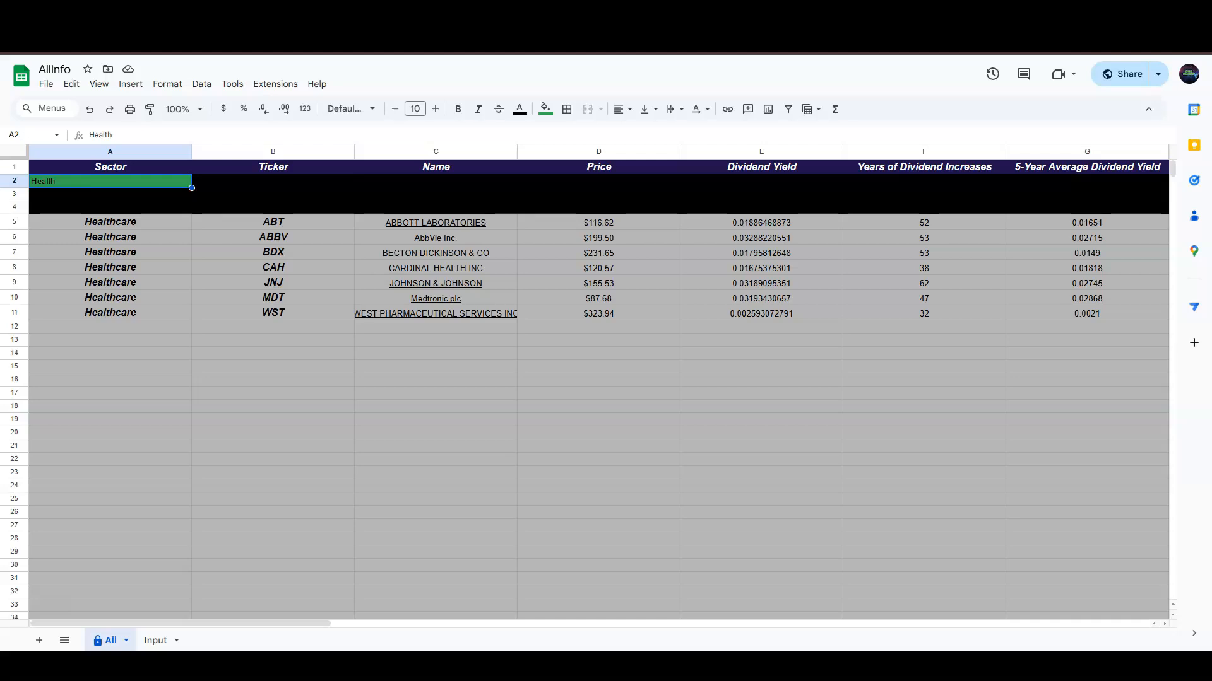
pyautogui.write('Ener')
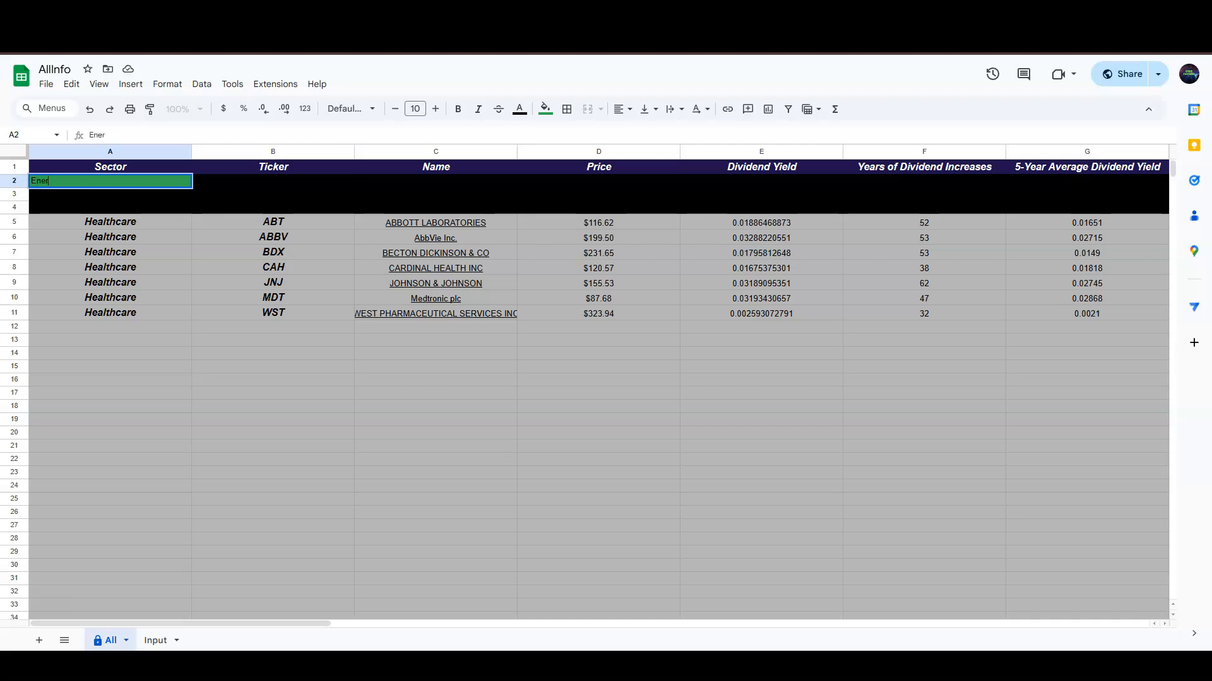
pyautogui.write('gy')
pyautogui.press('Return')
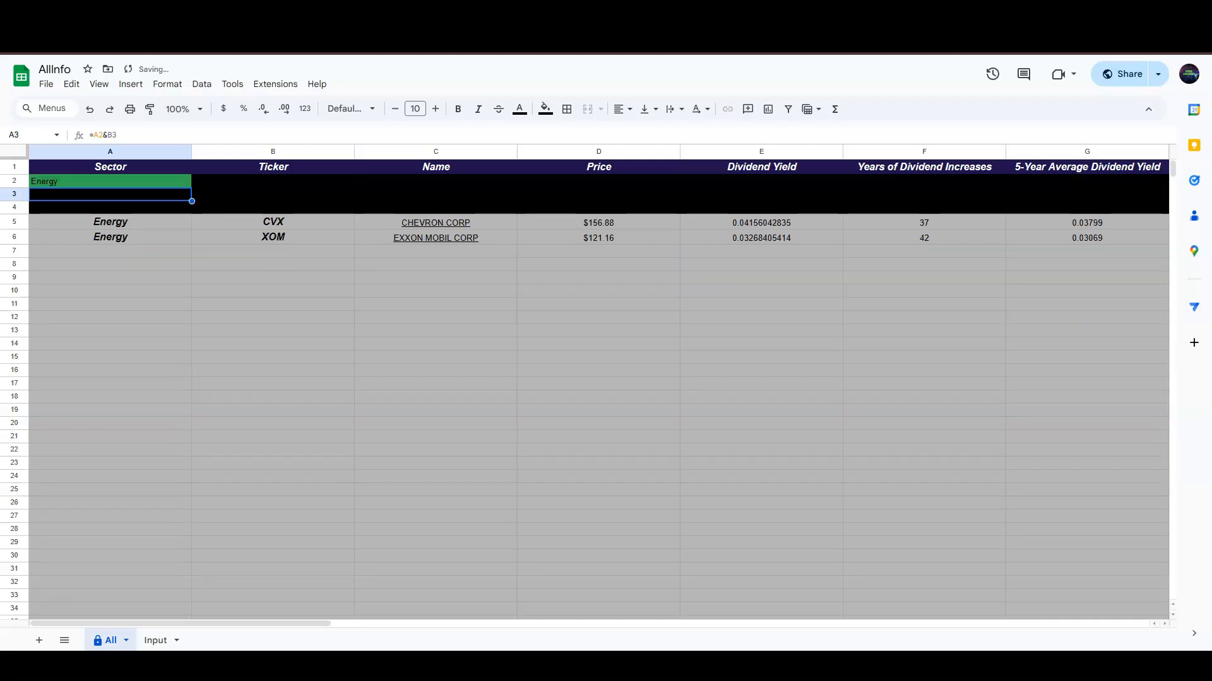
# - Auto-fit all columns on the All sheet, then widen columns A and F
pyautogui.hotkey('ctrl', 'a')
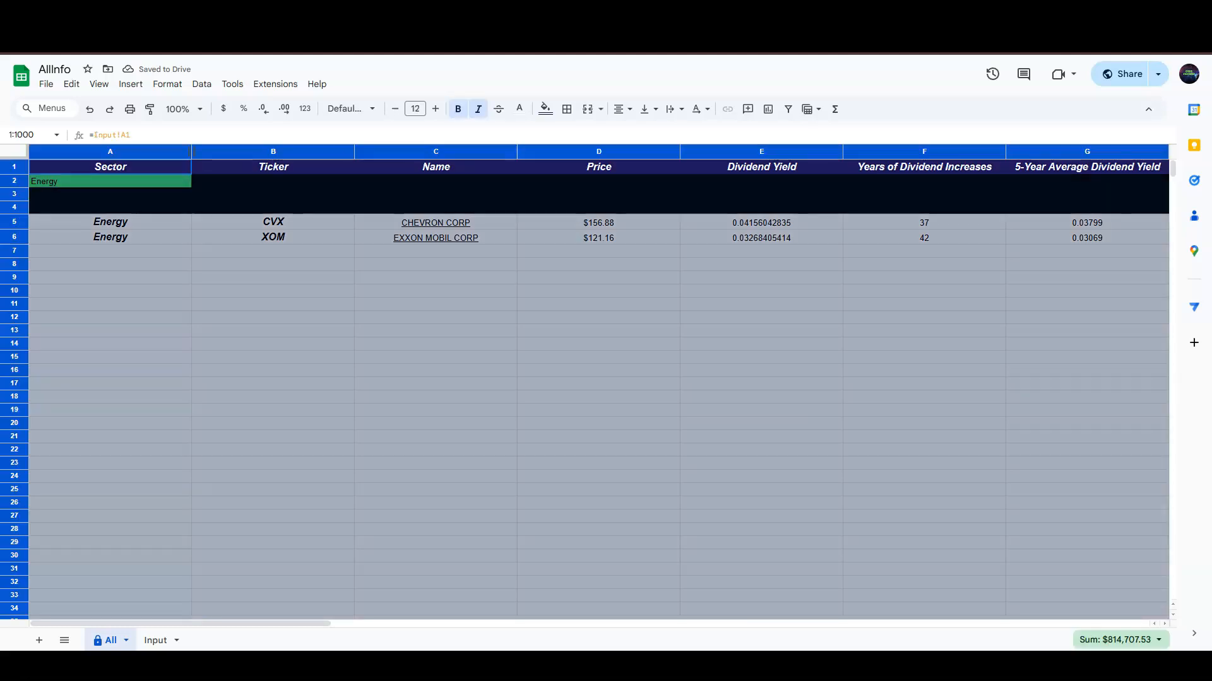
pyautogui.doubleClick(192, 151)
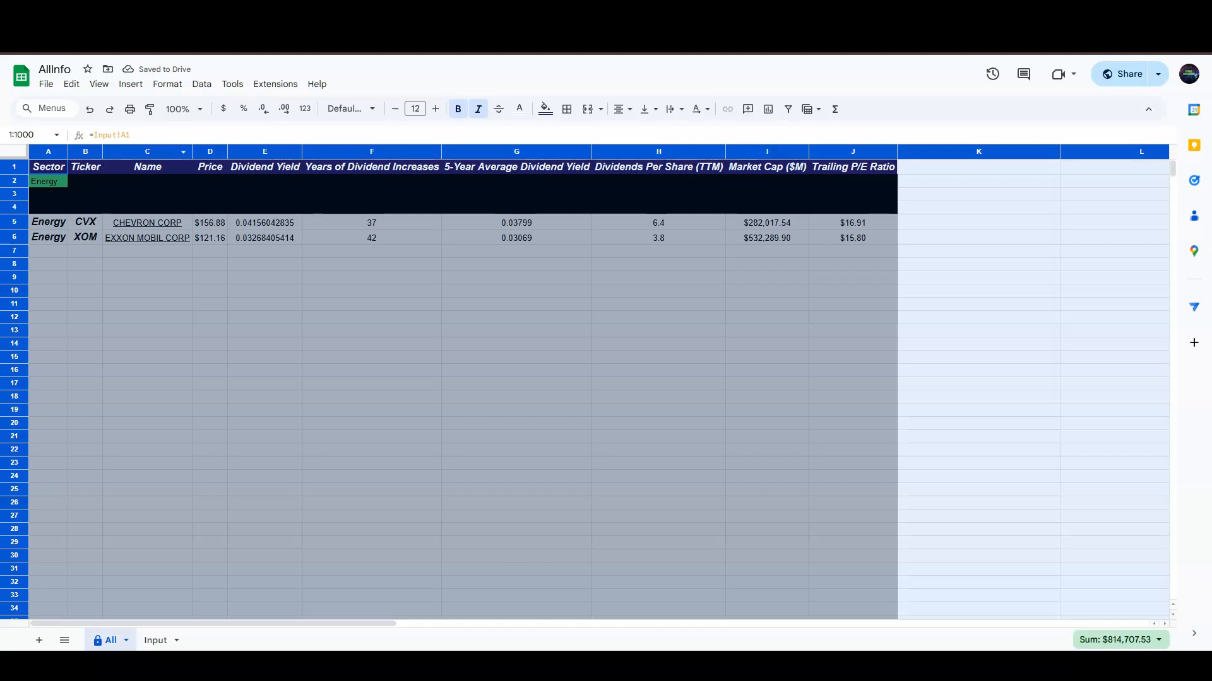
pyautogui.click(48, 291)
pyautogui.moveTo(68, 152); pyautogui.dragTo(231, 151)
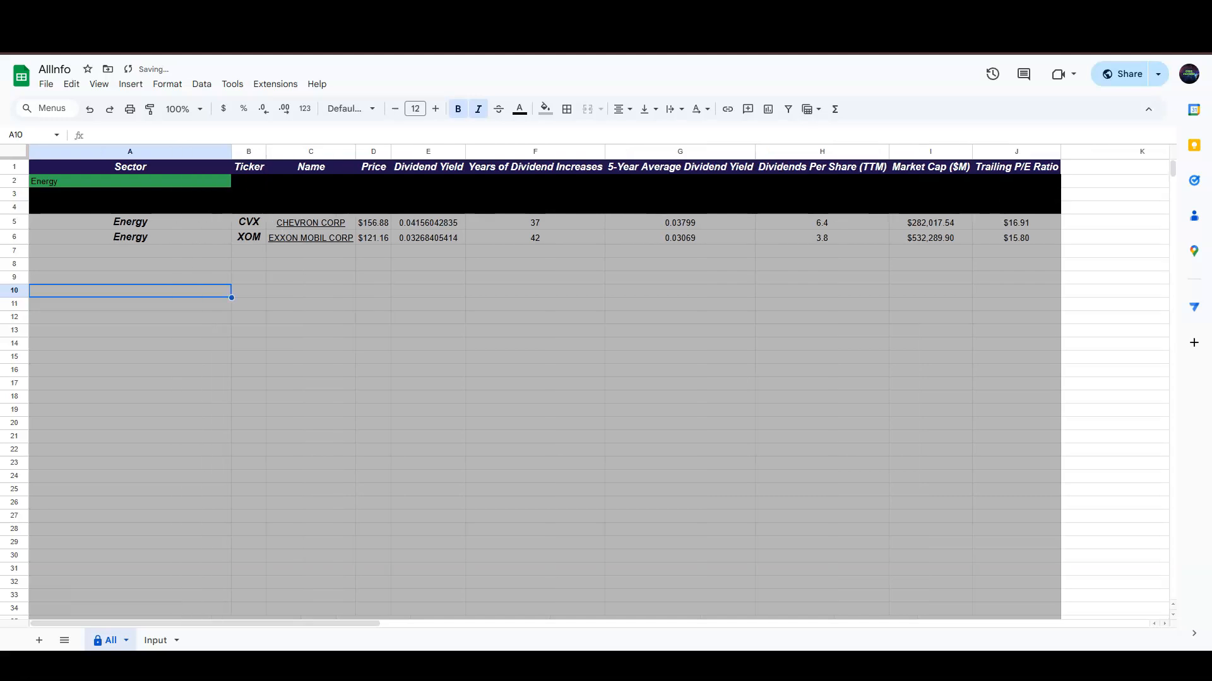
pyautogui.moveTo(605, 151); pyautogui.dragTo(629, 152)
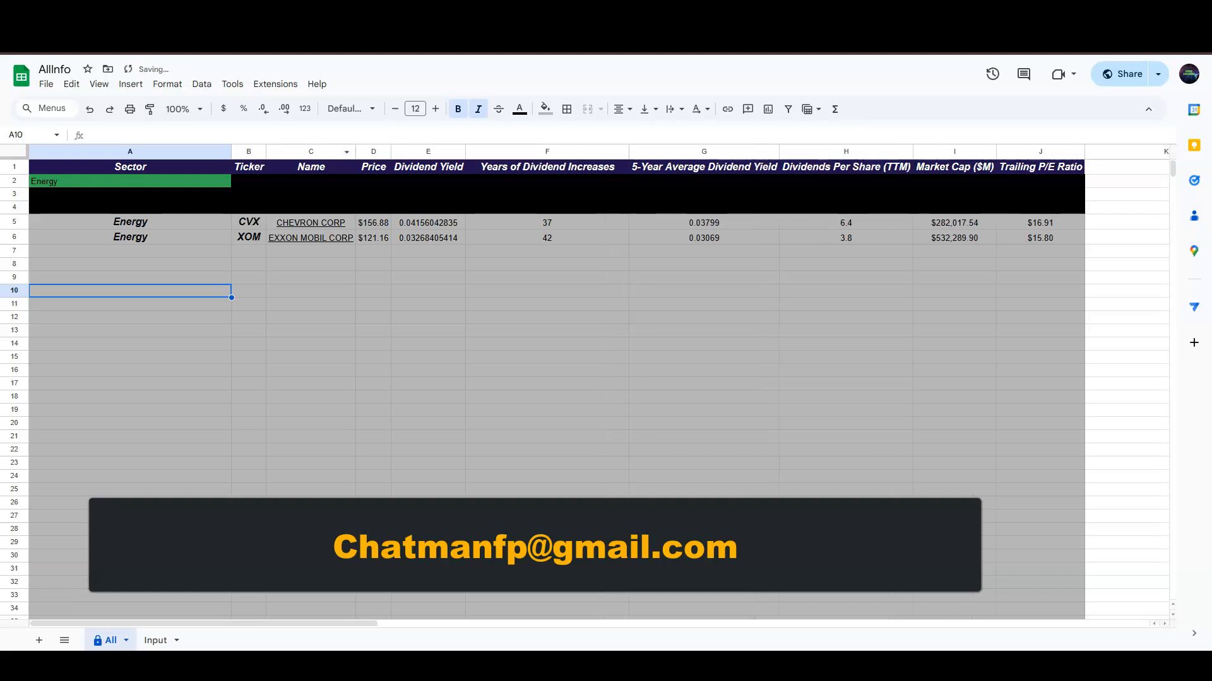